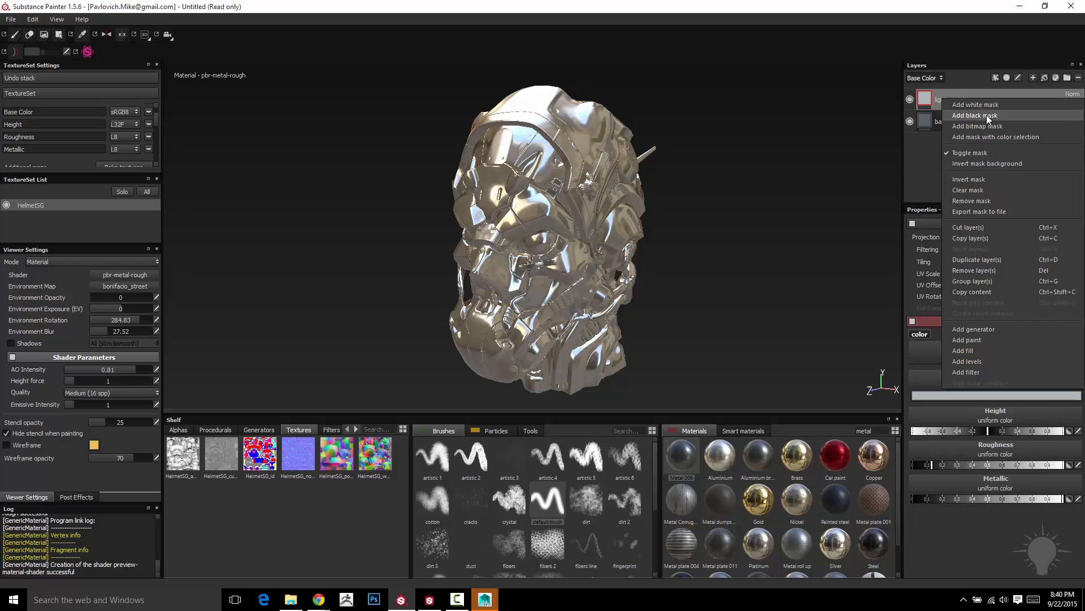
- Add a black mask to the light_metal layer
left_click(986, 115)
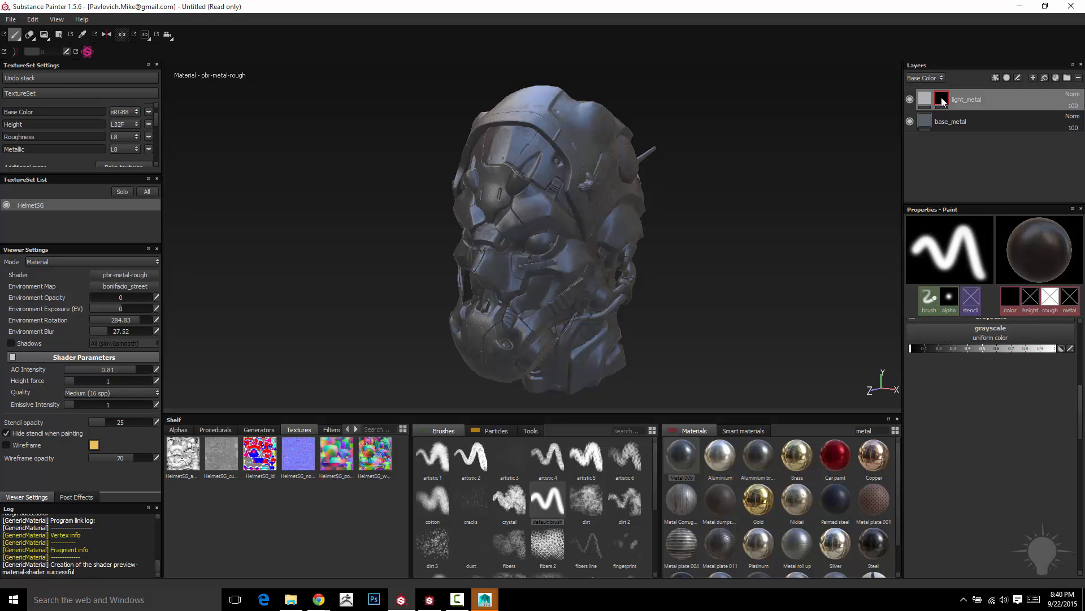
mouse_move(943, 102)
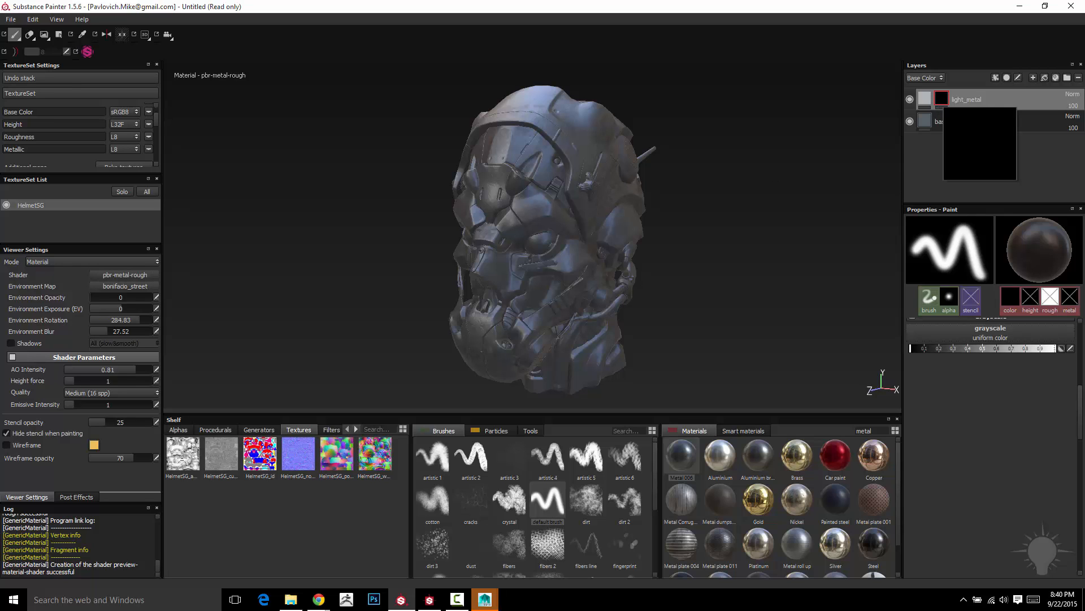
left_click_drag(791, 172, 729, 175, "alt")
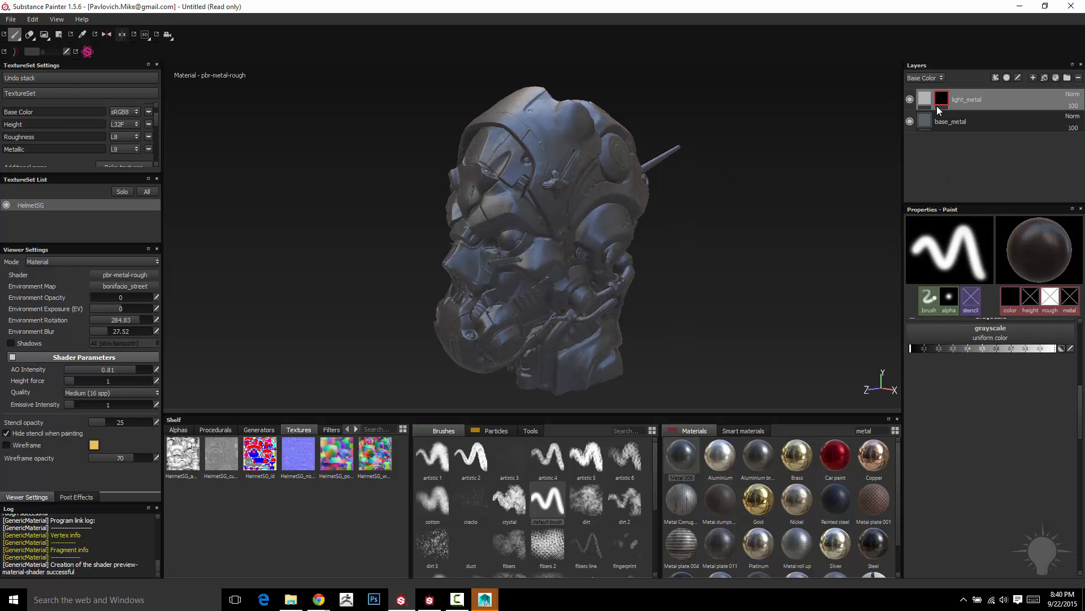
left_click_drag(763, 198, 755, 200, "alt")
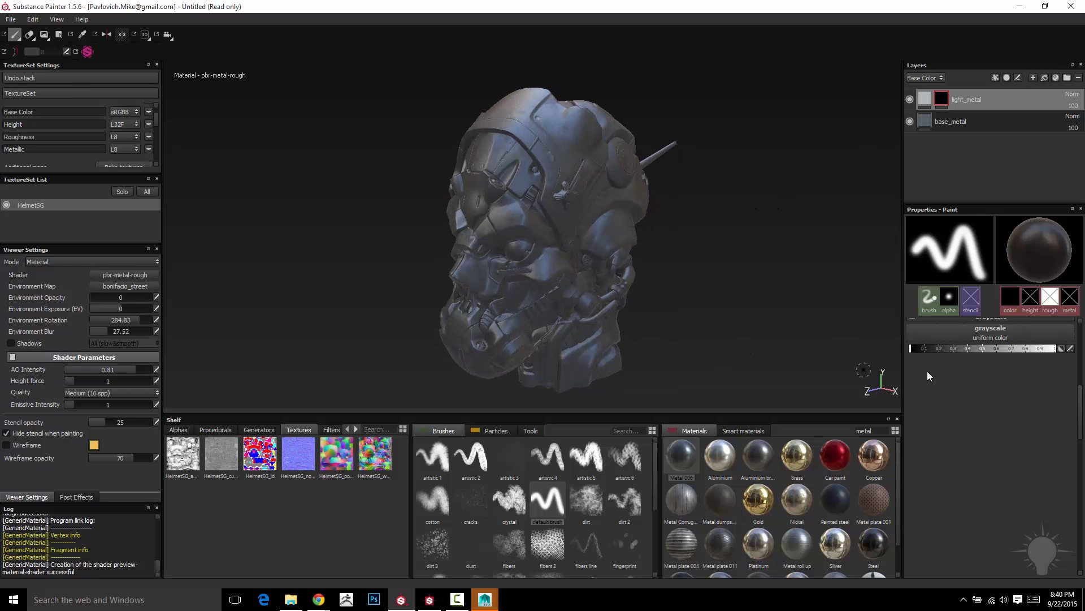
- Set the paint grayscale to pure white and keep the light_metal layer's mask selected for painting
left_click(994, 348)
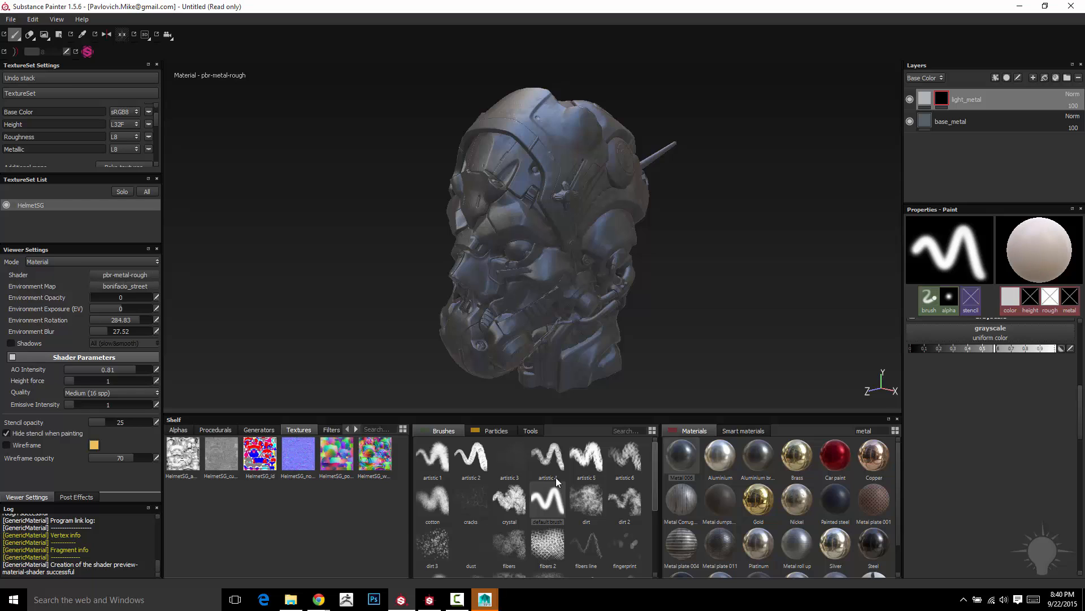
left_click_drag(1020, 350, 1061, 358)
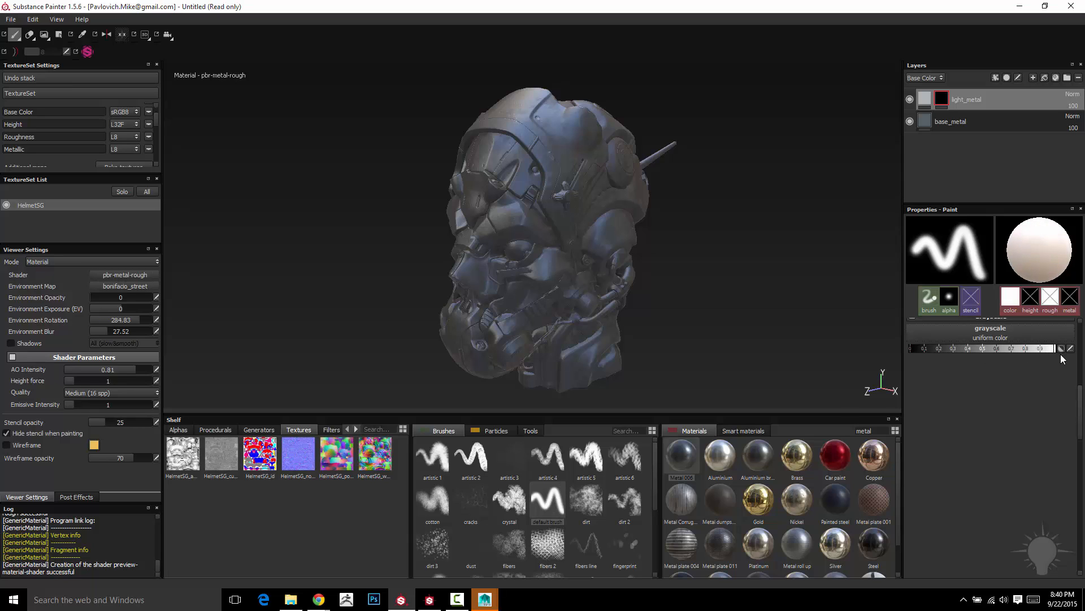
left_click(926, 99)
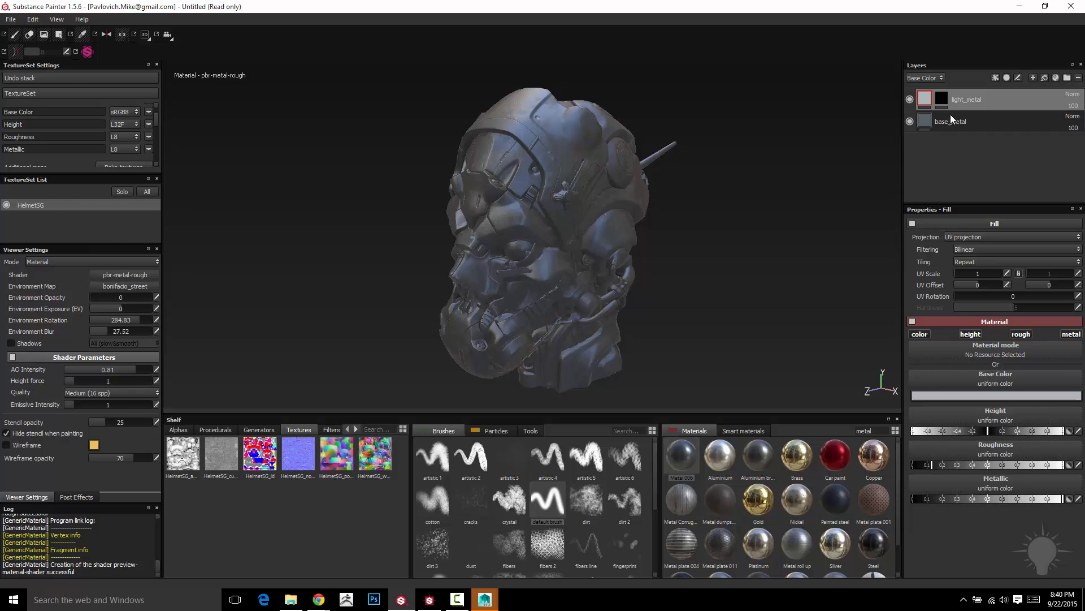
left_click(942, 99)
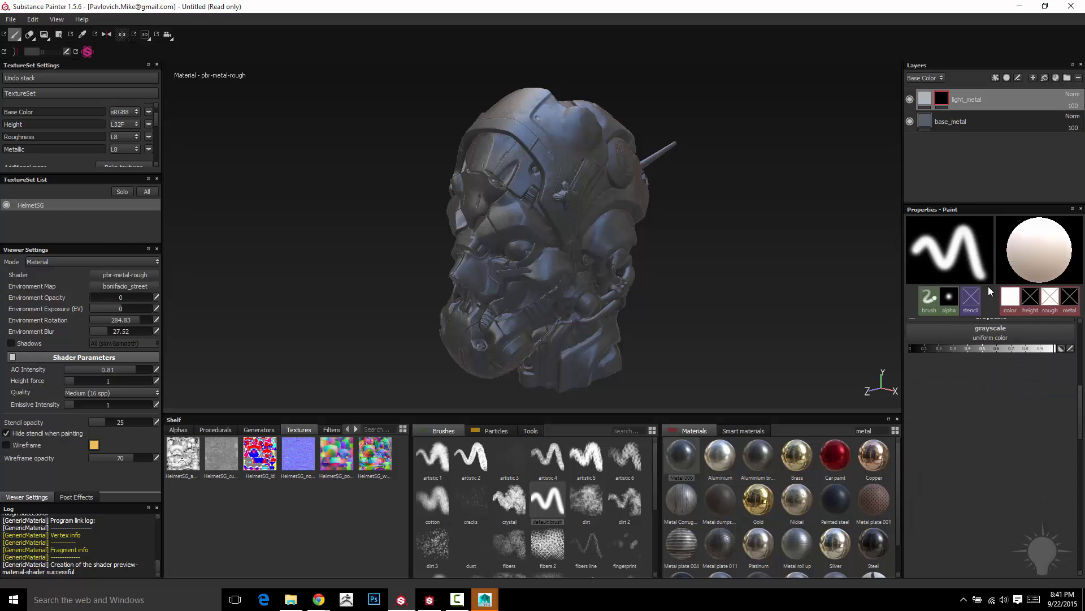
mouse_move(1080, 396)
left_mouse_down()
mouse_move(1077, 338)
mouse_move(1078, 391)
left_mouse_up()
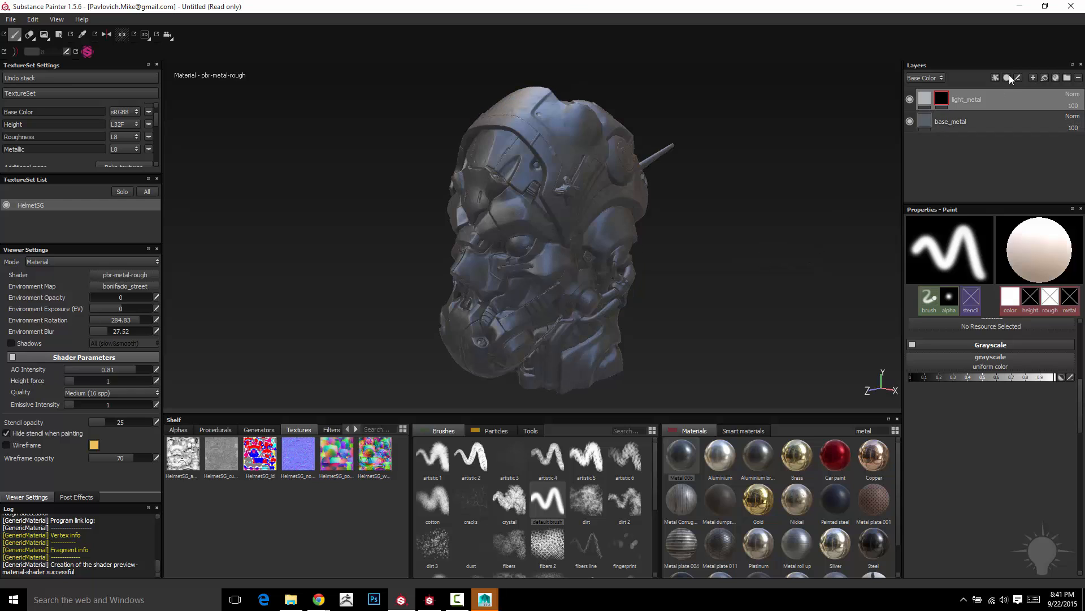
- Try hand-painting the light_metal mask in white on the helmet's round side disc and ear dome, and undo the strokes
mouse_move(567, 162)
left_mouse_down()
mouse_move(557, 207)
mouse_move(543, 142)
mouse_move(479, 282)
mouse_move(506, 260)
mouse_move(532, 260)
mouse_move(568, 187)
left_mouse_up()
key("ctrl+z")
right_click_drag(750, 171, 759, 209, "alt")
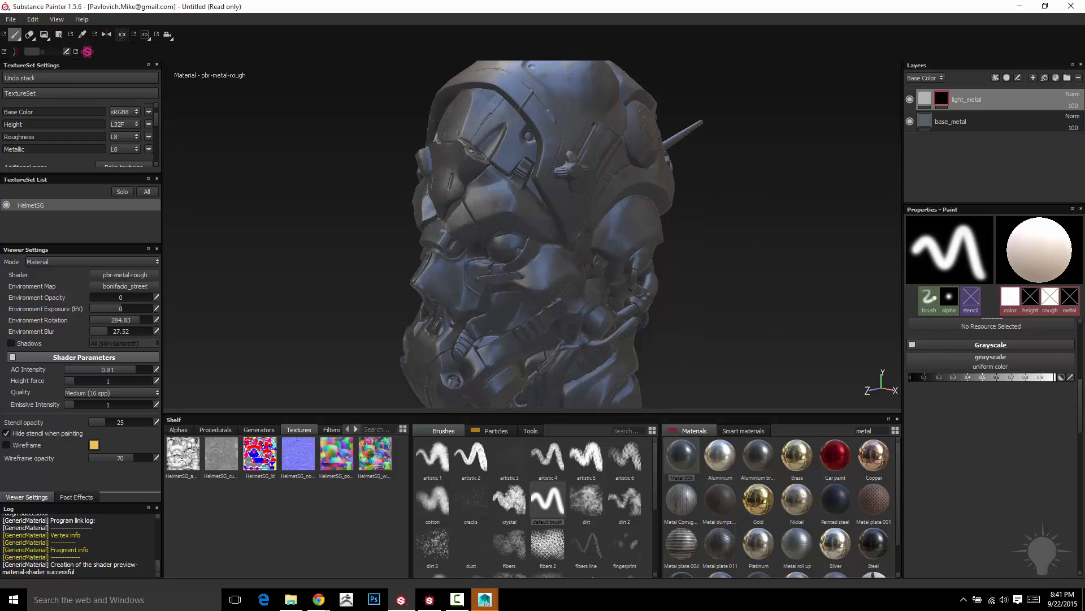
mouse_move(759, 209)
left_mouse_down("alt")
mouse_move(683, 213)
mouse_move(608, 165)
mouse_move(574, 167)
mouse_move(590, 161)
mouse_move(582, 155)
mouse_move(594, 164)
left_mouse_up("alt")
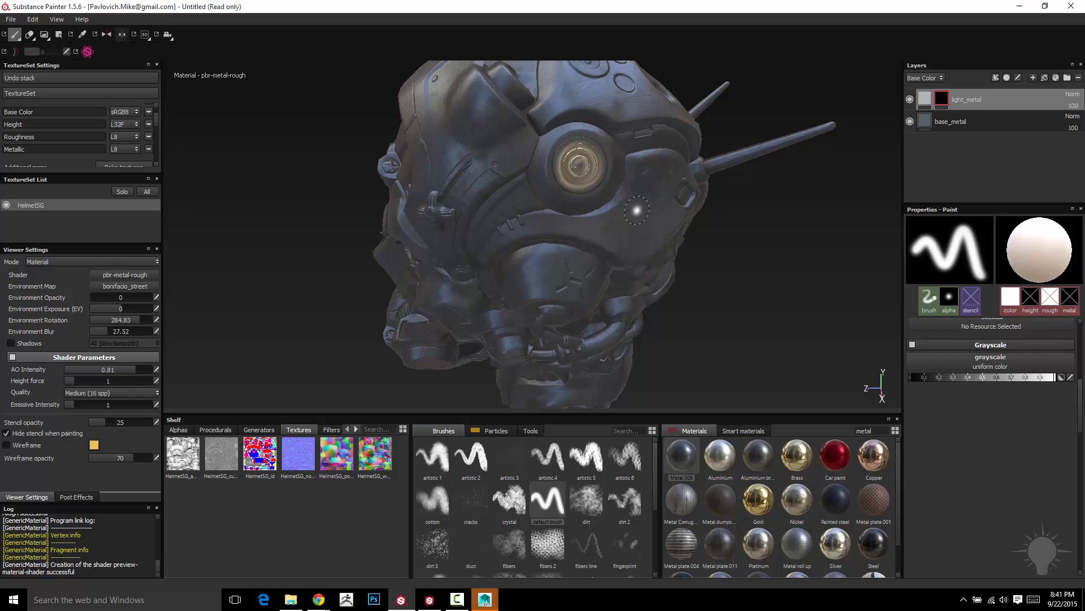
right_click_drag(639, 209, 640, 210, "ctrl")
right_click_drag(663, 113, 661, 114, "ctrl")
left_click_drag(660, 114, 769, 288, "alt")
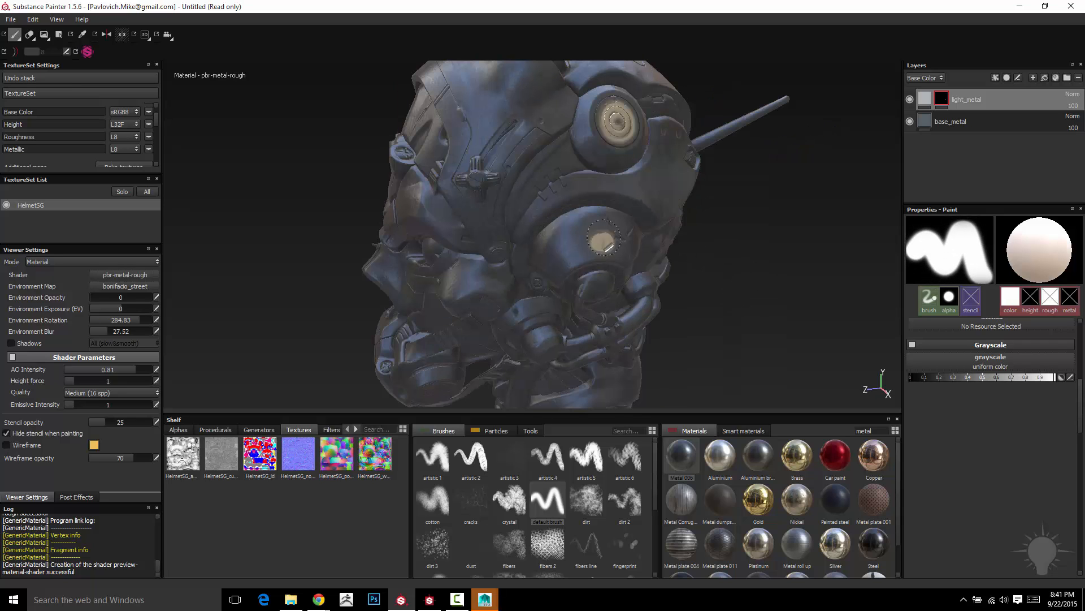
left_click_drag(611, 237, 557, 249)
mouse_move(807, 241)
left_mouse_down("alt")
mouse_move(853, 239)
mouse_move(842, 231)
left_mouse_up("alt")
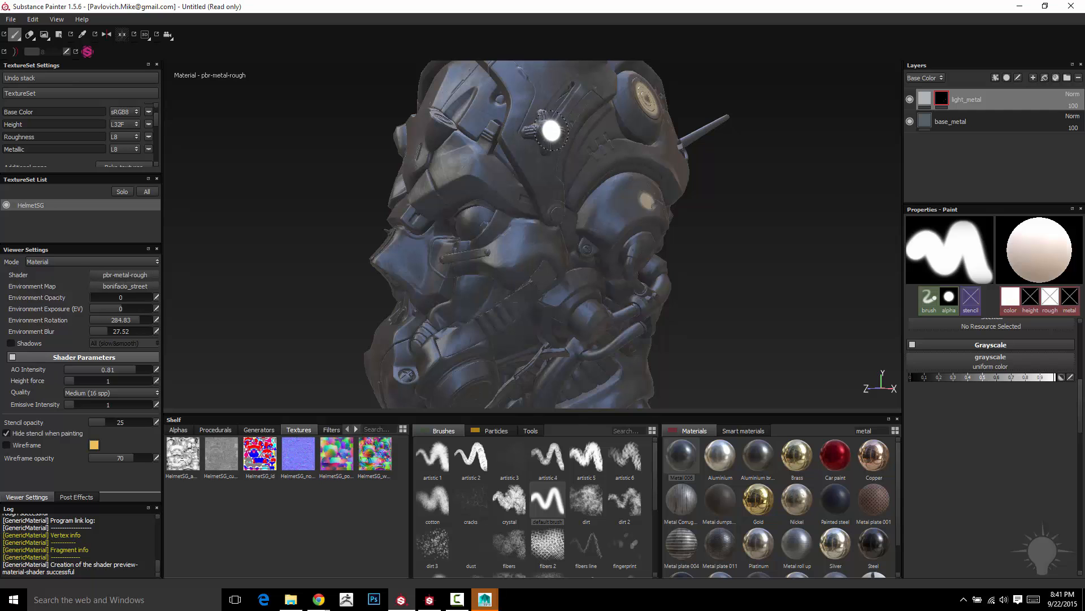
key("ctrl+z")
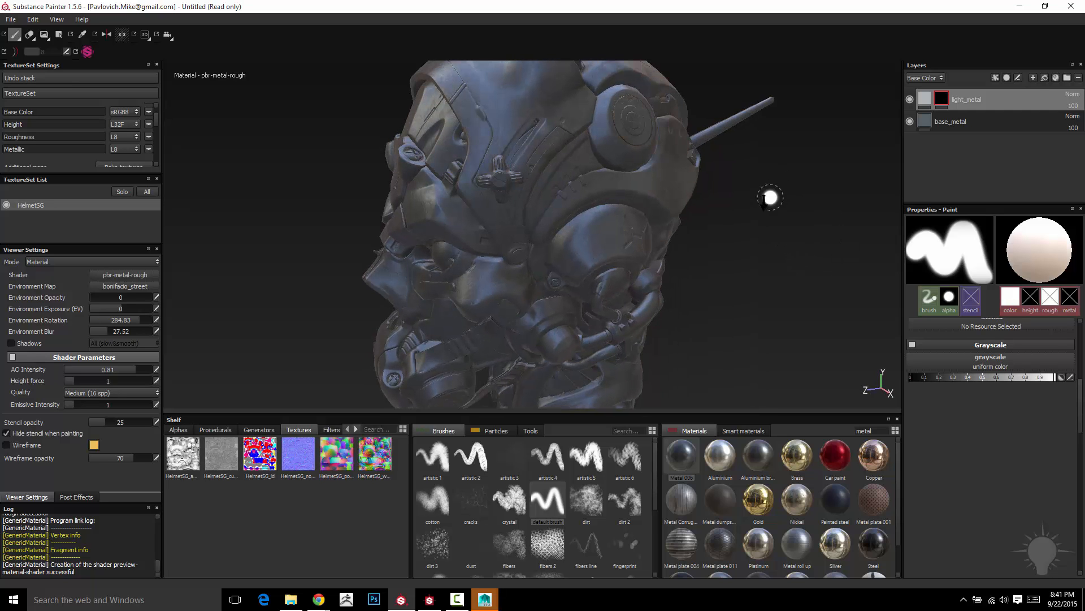
- Try painting the eye in white on the light_metal mask with the default brush, and undo it
mouse_move(727, 192)
left_mouse_down("alt")
mouse_move(741, 217)
mouse_move(724, 260)
mouse_move(765, 242)
left_mouse_up("alt")
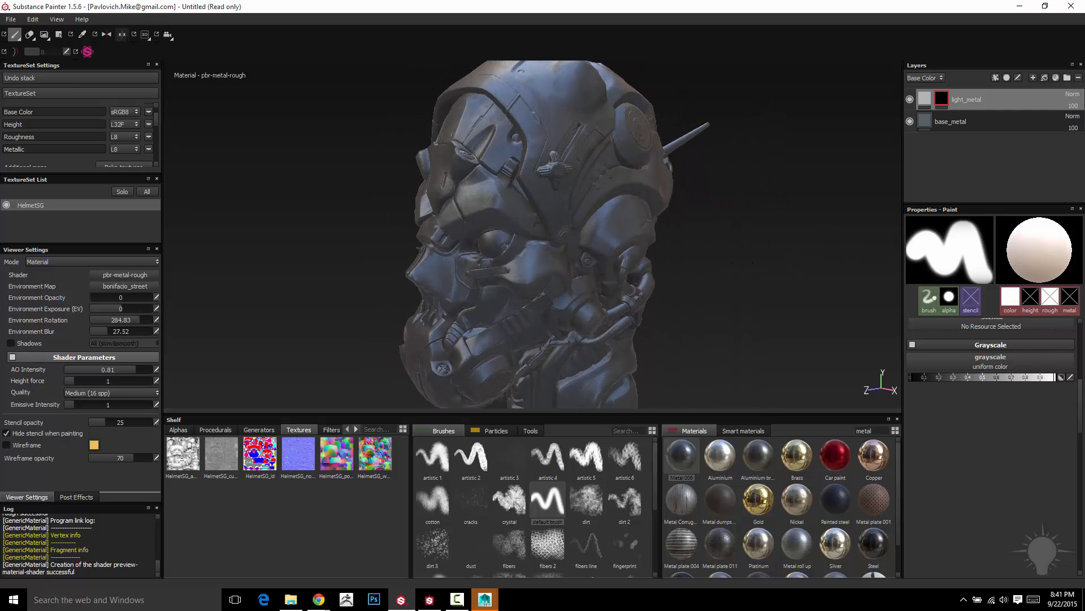
mouse_move(721, 455)
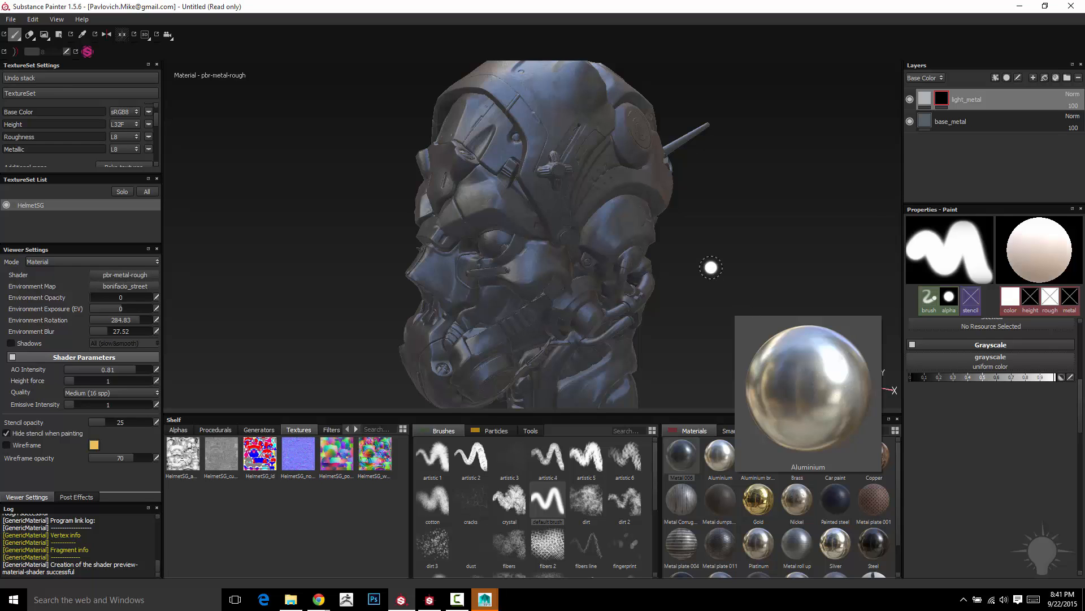
mouse_move(710, 267)
left_mouse_down("alt")
mouse_move(802, 213)
mouse_move(546, 252)
left_mouse_up("alt")
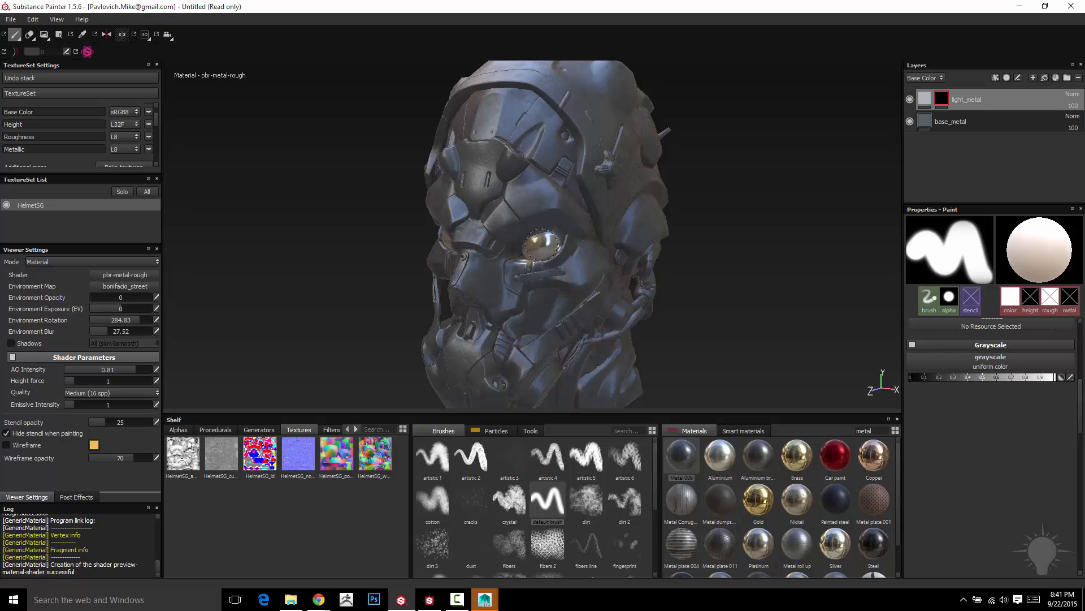
mouse_move(664, 237)
left_mouse_down("alt")
mouse_move(795, 238)
mouse_move(849, 260)
mouse_move(818, 267)
mouse_move(811, 286)
left_mouse_up("alt")
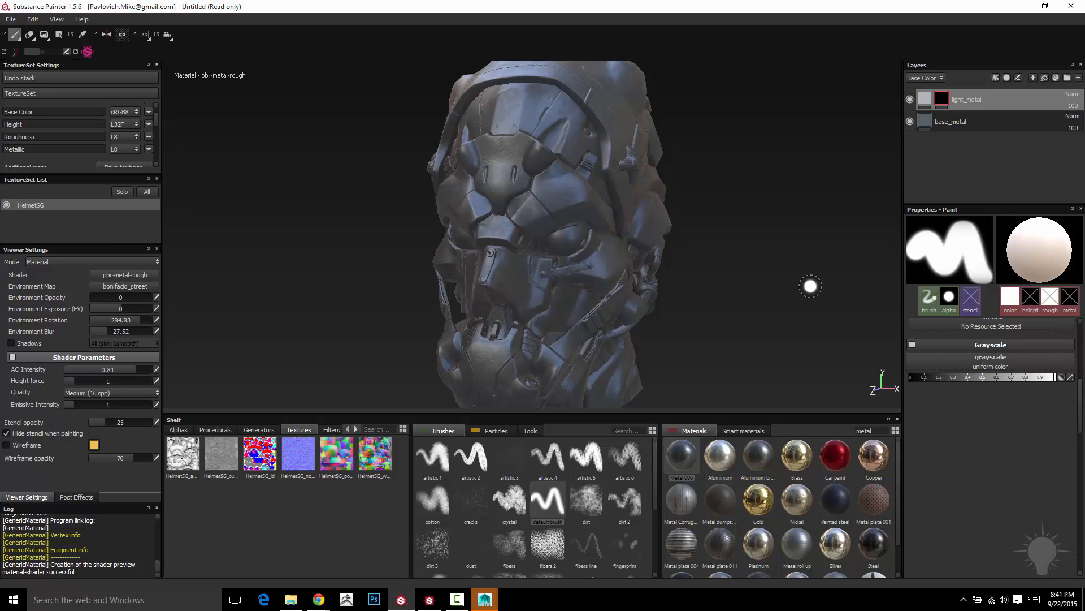
- Switch to the Geometry Decal tool with triangle selection for filling the light_metal mask
left_click(59, 35)
left_click_drag(727, 216, 698, 202, "alt")
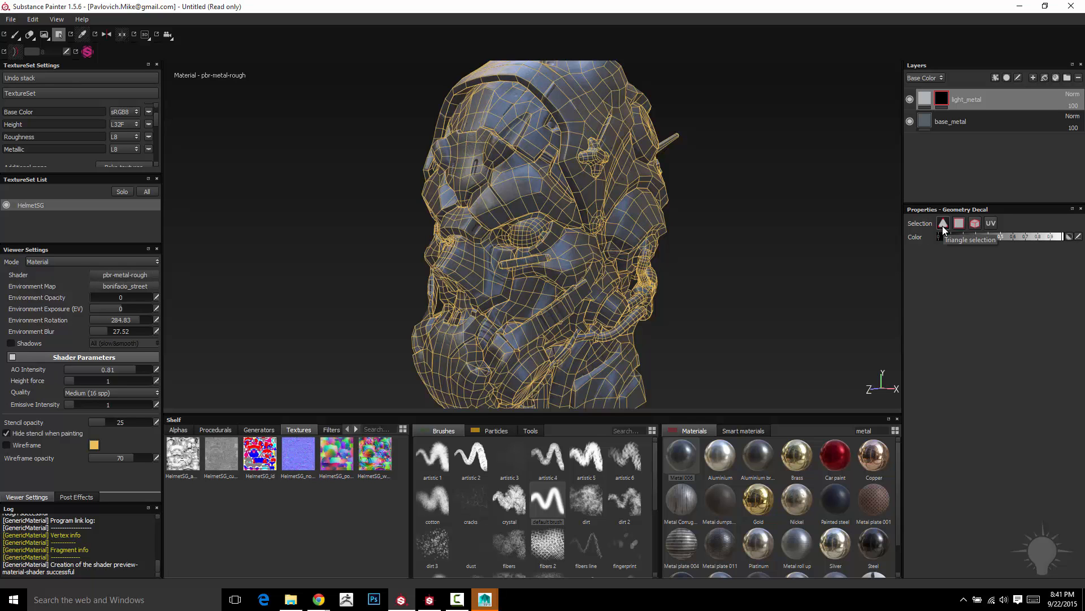
mouse_move(662, 147)
left_mouse_down("alt")
mouse_move(683, 131)
mouse_move(667, 158)
left_mouse_up("alt")
- Try filling a boxed area of triangles over the forehead in the light_metal mask, and undo the fill
left_click_drag(337, 80, 609, 218)
left_click_drag(752, 164, 888, 138, "alt")
key("ctrl+z")
- Try filling boxed areas of the forehead and upper side in the mask using polygon selection, and undo both fills
left_click(960, 222)
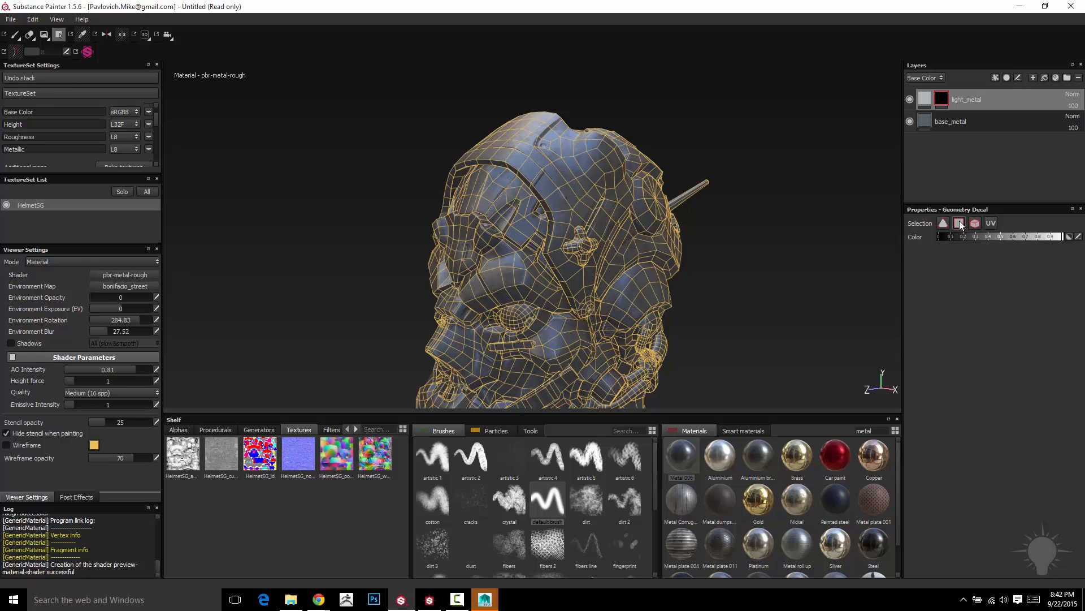
left_click_drag(714, 123, 582, 118, "alt")
left_click_drag(400, 115, 572, 244)
left_click_drag(701, 117, 715, 134, "alt")
left_click_drag(792, 132, 673, 131, "alt")
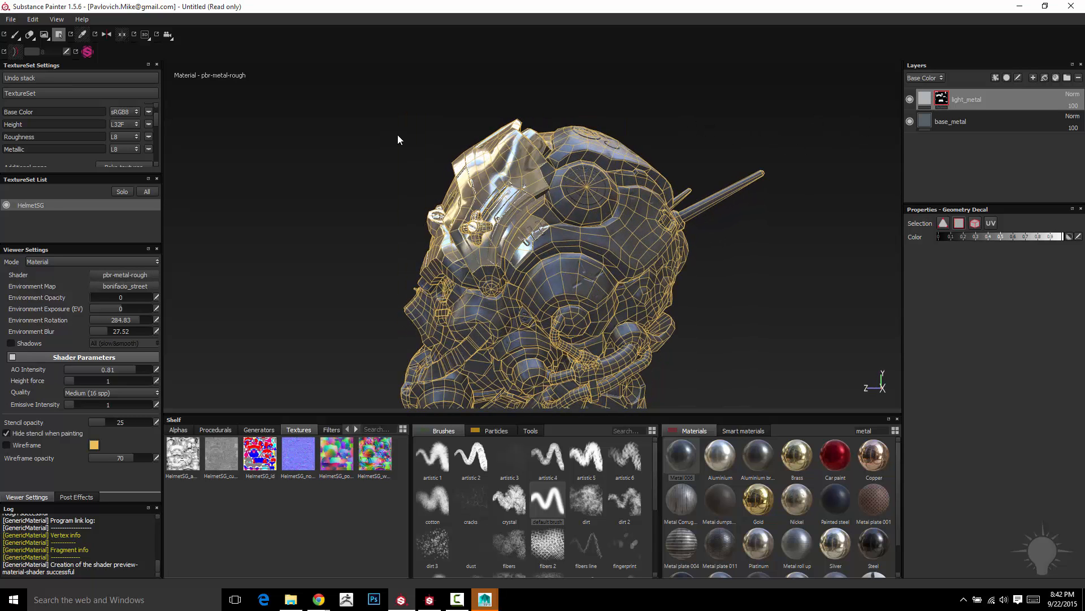
left_click_drag(391, 129, 594, 275)
left_click_drag(775, 266, 814, 224, "alt")
key("ctrl+z")
key("ctrl+z")
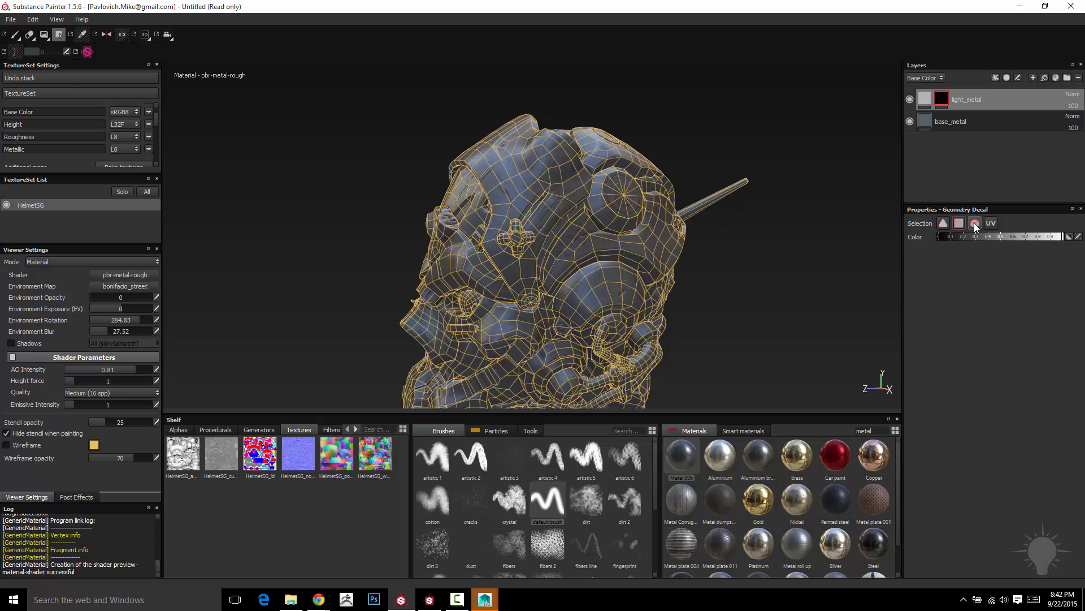
- Fill the whole eyeball and the curved tube near the ear in the light_metal mask using Geometry Decal mesh selection
left_click(975, 222)
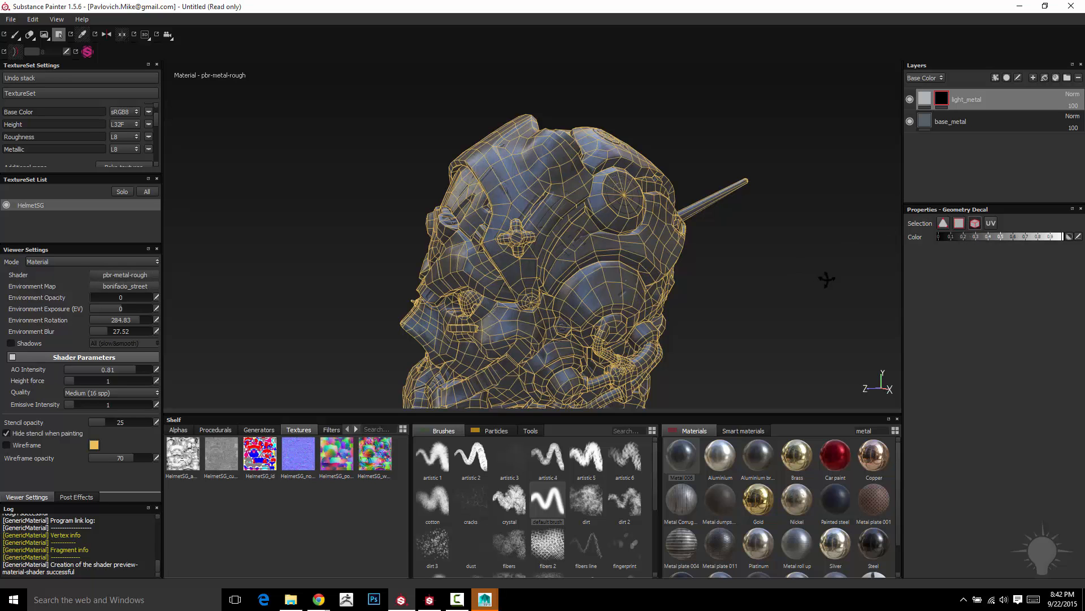
left_click_drag(827, 279, 582, 201, "alt")
left_click(571, 149)
left_click_drag(693, 189, 779, 207, "alt")
scroll(779, 207, "up", 4)
left_click_drag(572, 193, 795, 205, "alt")
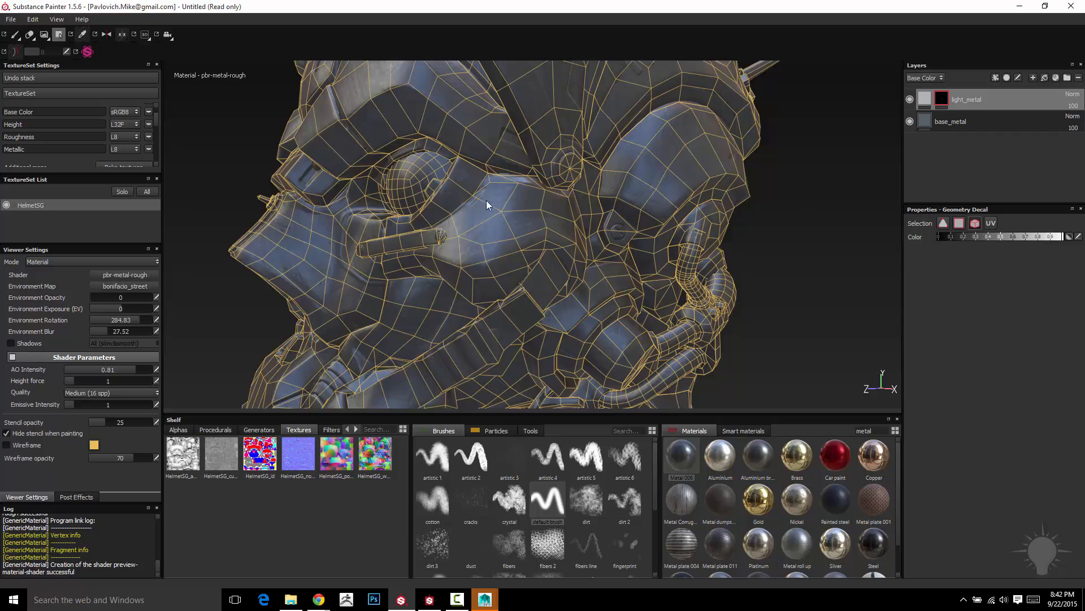
left_click_drag(487, 202, 727, 260, "alt")
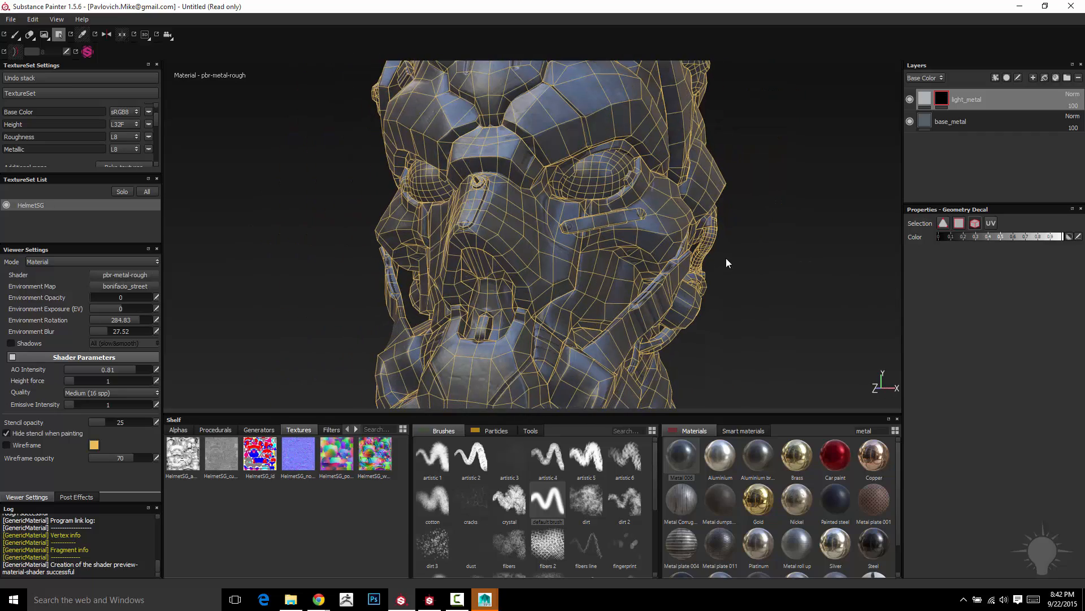
left_click(608, 176)
left_click_drag(836, 286, 609, 221, "alt")
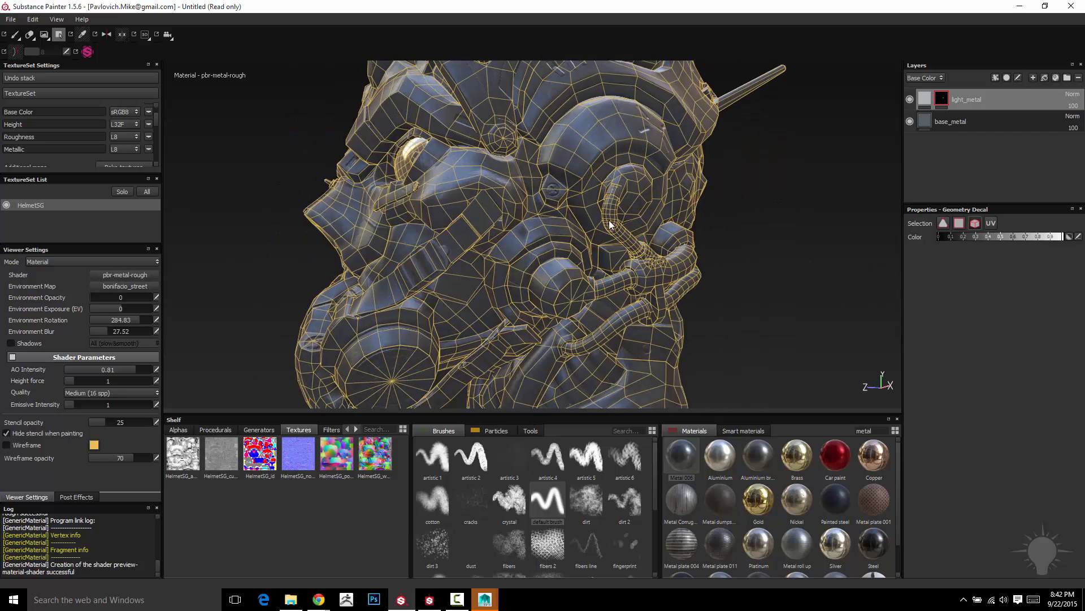
left_click(609, 224)
- Try filling the rear antenna and its connected helmet shell in the light_metal mask with mesh selection, and undo it
left_click_drag(792, 311, 791, 271, "alt")
right_click_drag(791, 271, 746, 305, "alt")
middle_click_drag(747, 305, 746, 397, "alt")
left_click_drag(746, 399, 626, 249, "alt")
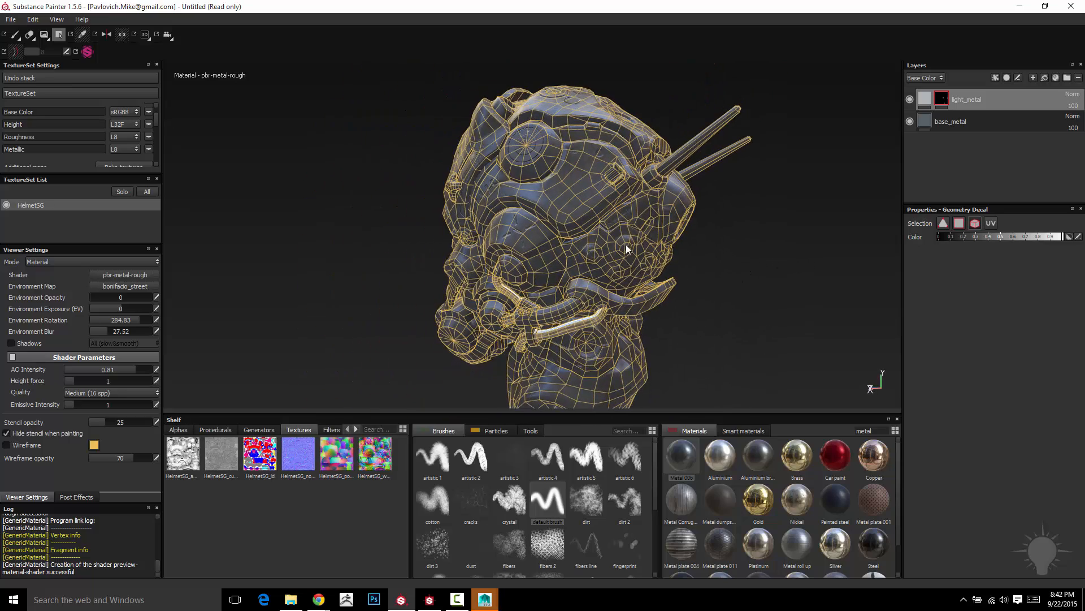
left_click(701, 138)
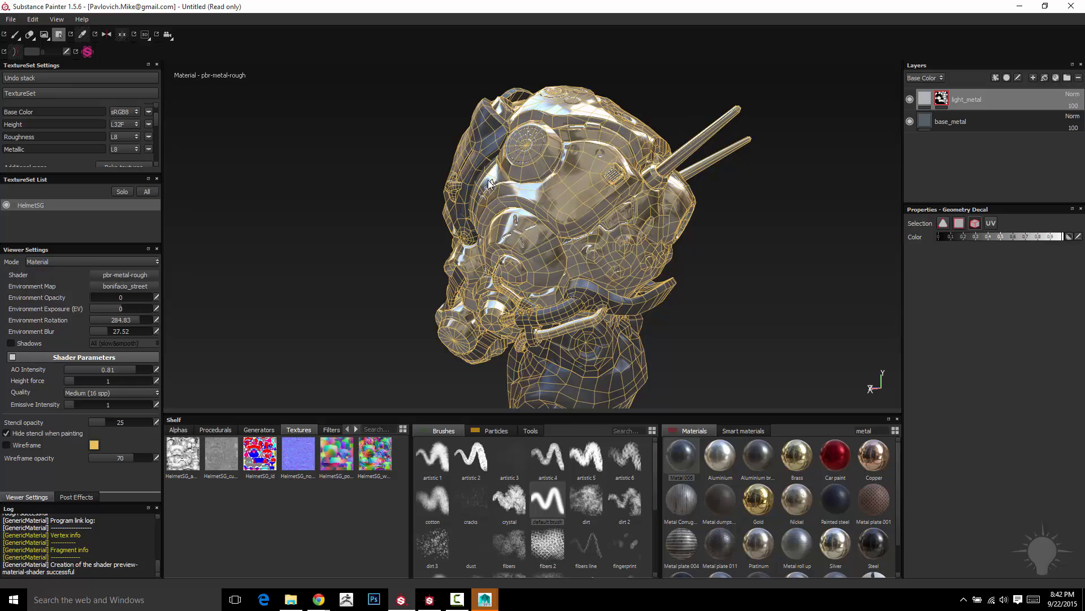
left_click_drag(487, 179, 756, 253, "alt")
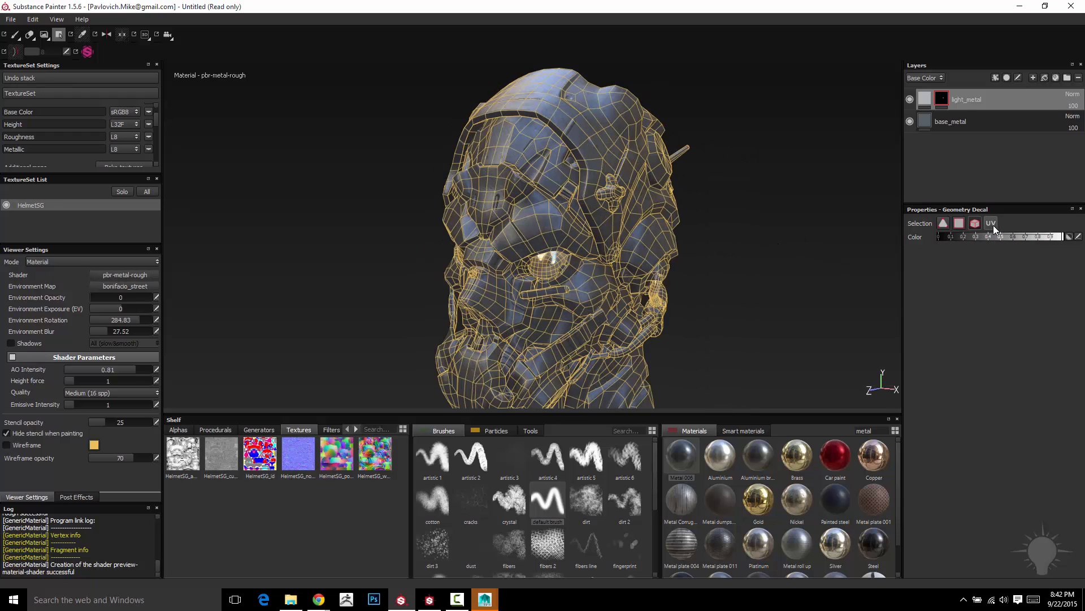
- Set the Geometry Decal selection to UV and display the 3D and 2D views side by side
left_click_drag(727, 239, 759, 243, "alt")
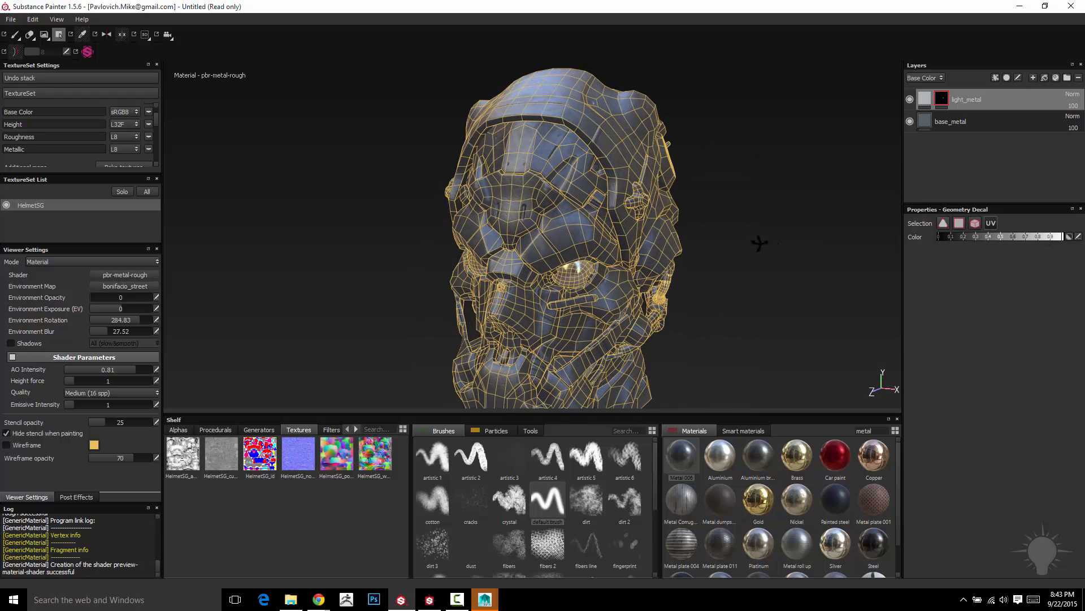
left_click_drag(691, 235, 707, 241, "alt")
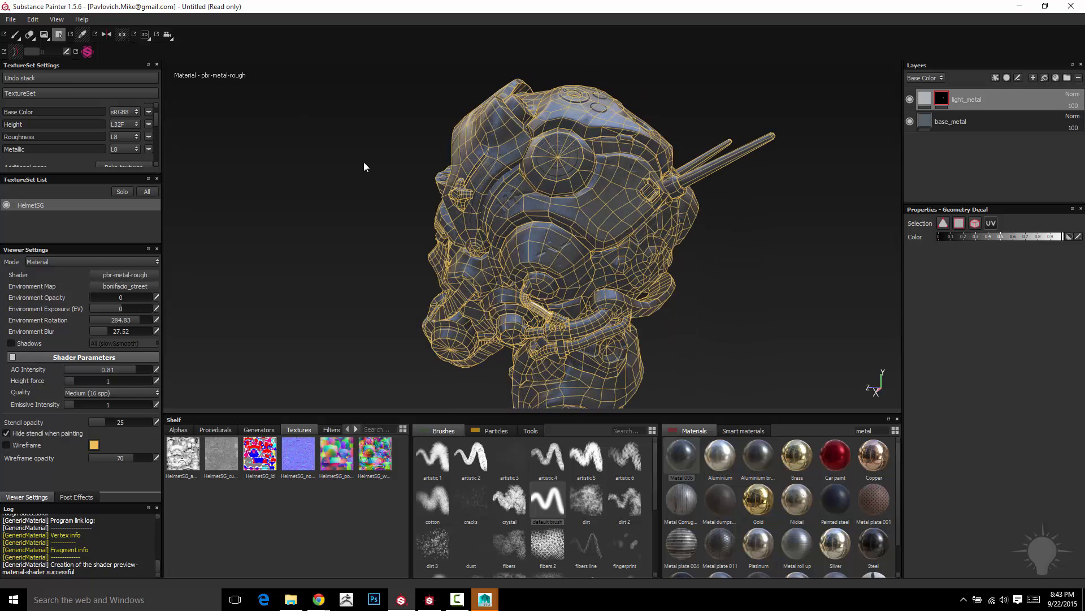
left_click_drag(351, 169, 177, 112, "alt")
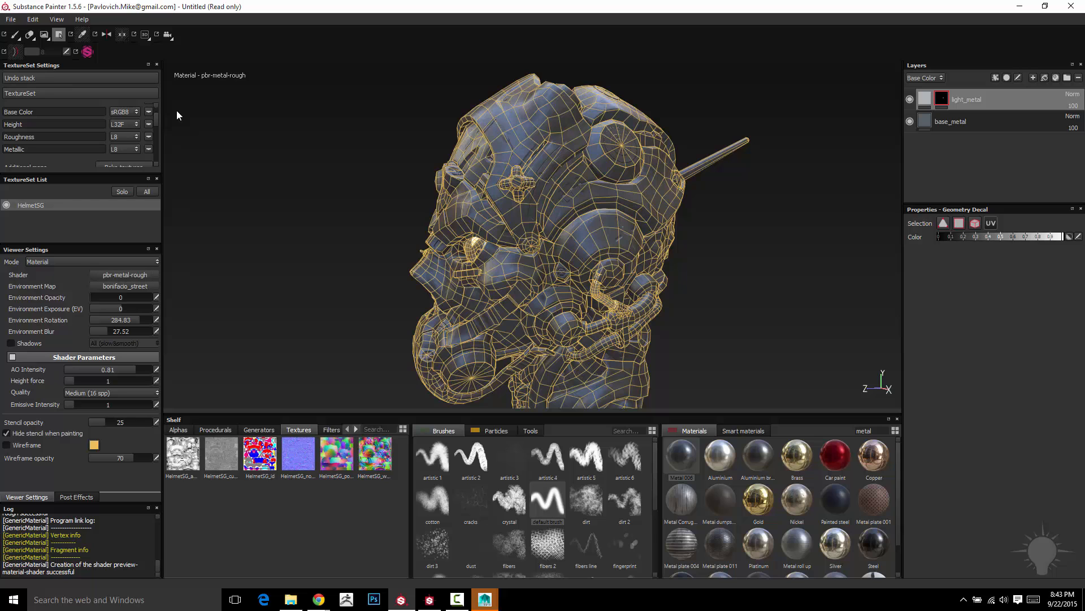
left_click(146, 35)
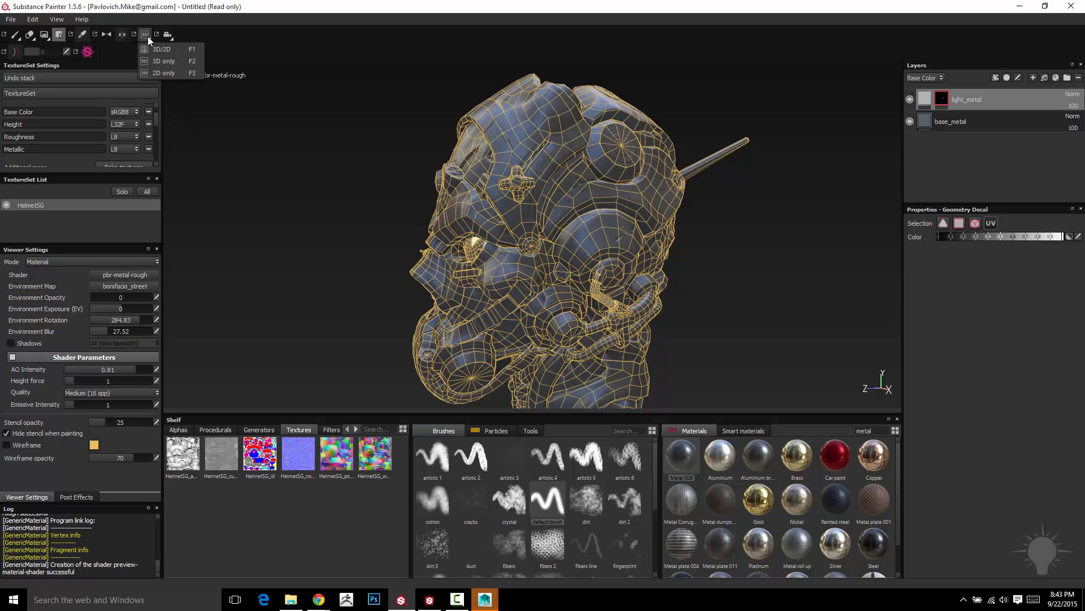
left_click(159, 50)
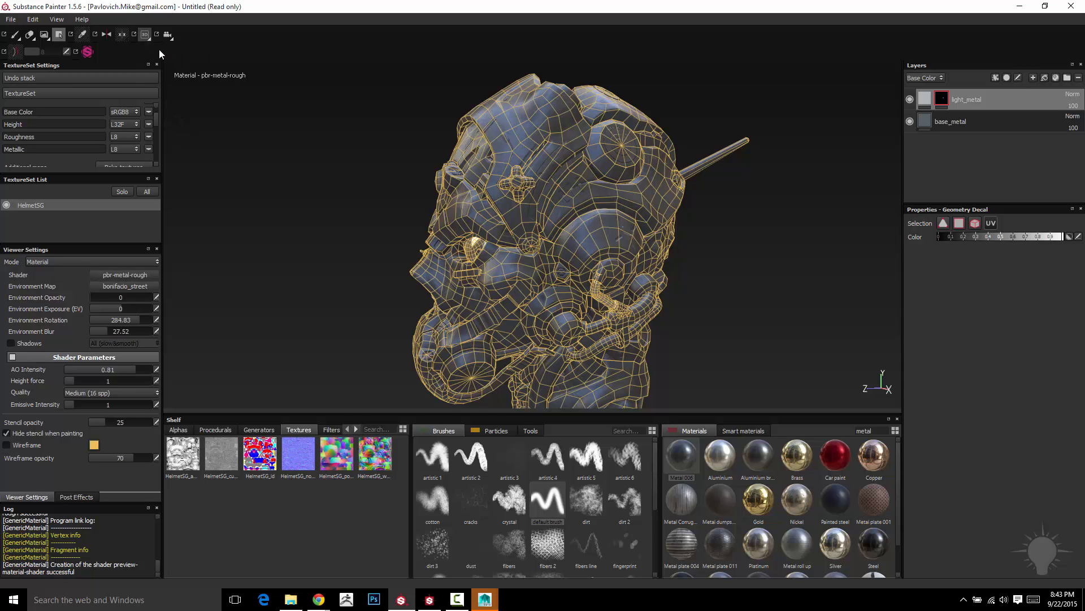
left_click_drag(335, 193, 353, 199, "alt")
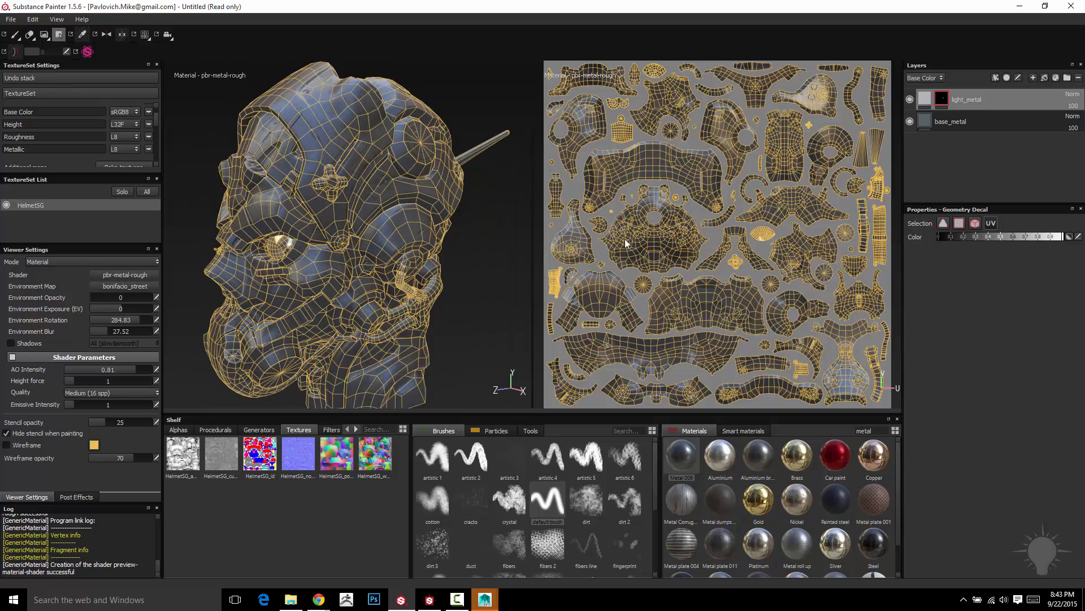
- Fill the eye's UV island in the 2D view with black in the light_metal mask using Geometry Decal
scroll(680, 201, "up", 2)
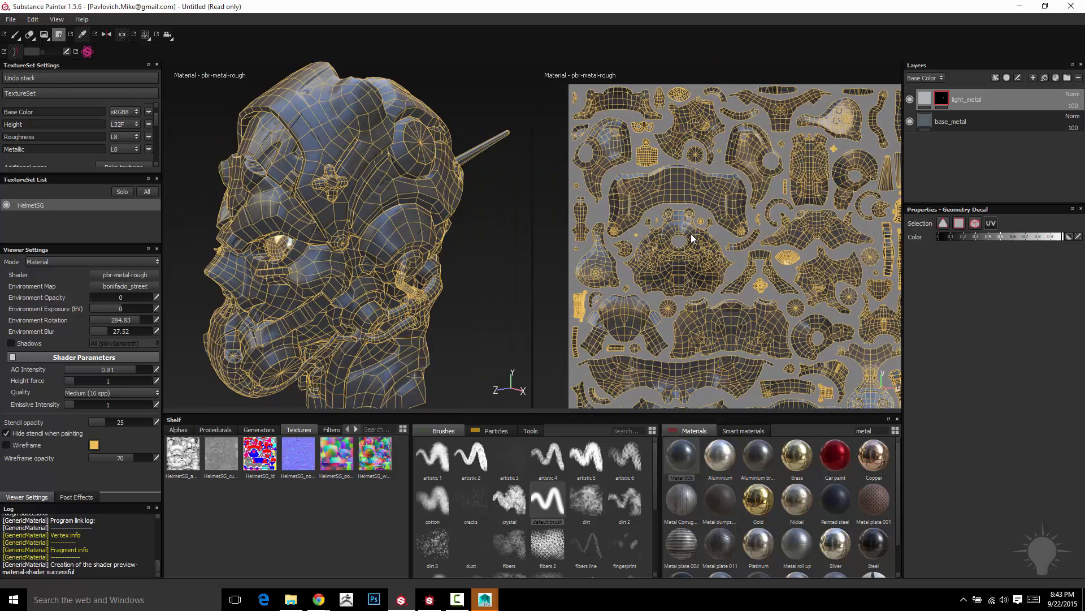
middle_click_drag(680, 234, 707, 276, "alt")
right_click_drag(706, 275, 713, 250, "alt")
middle_click_drag(713, 249, 807, 107, "alt")
scroll(706, 283, "up", 5)
middle_click_drag(698, 268, 571, 192, "alt")
middle_click_drag(848, 133, 720, 291, "alt")
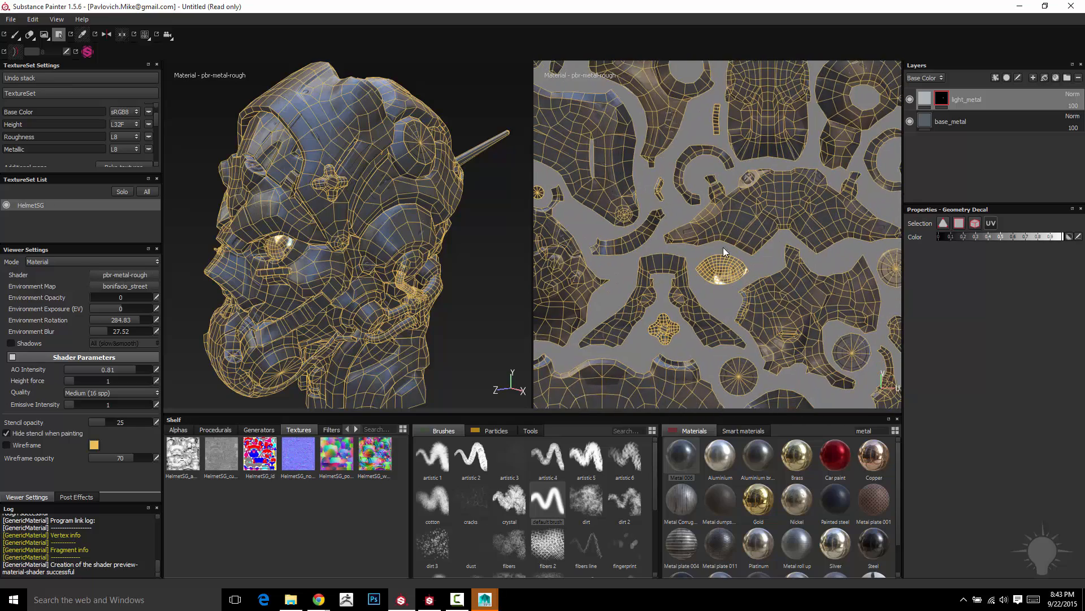
scroll(723, 287, "up", 5)
middle_click_drag(852, 274, 640, 290, "alt")
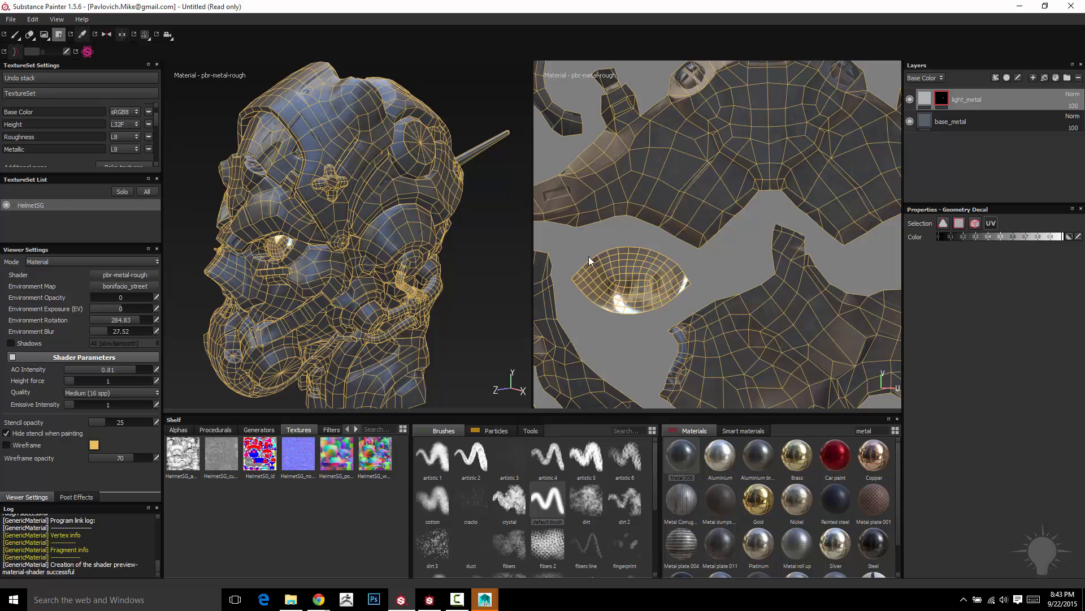
scroll(658, 287, "down", 3)
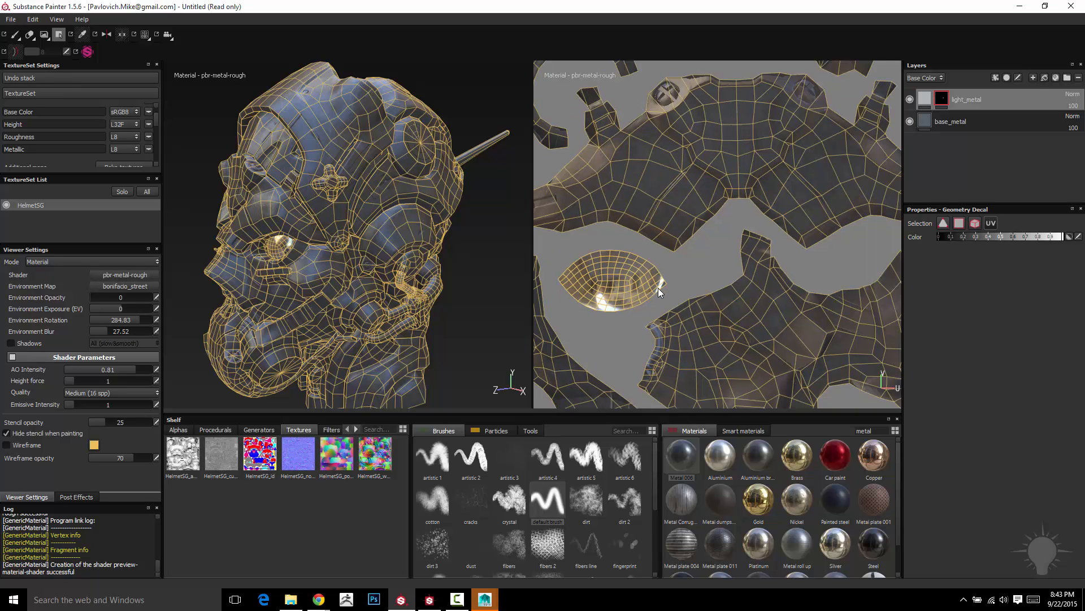
scroll(641, 287, "up", 3)
middle_click_drag(641, 287, 670, 259, "alt")
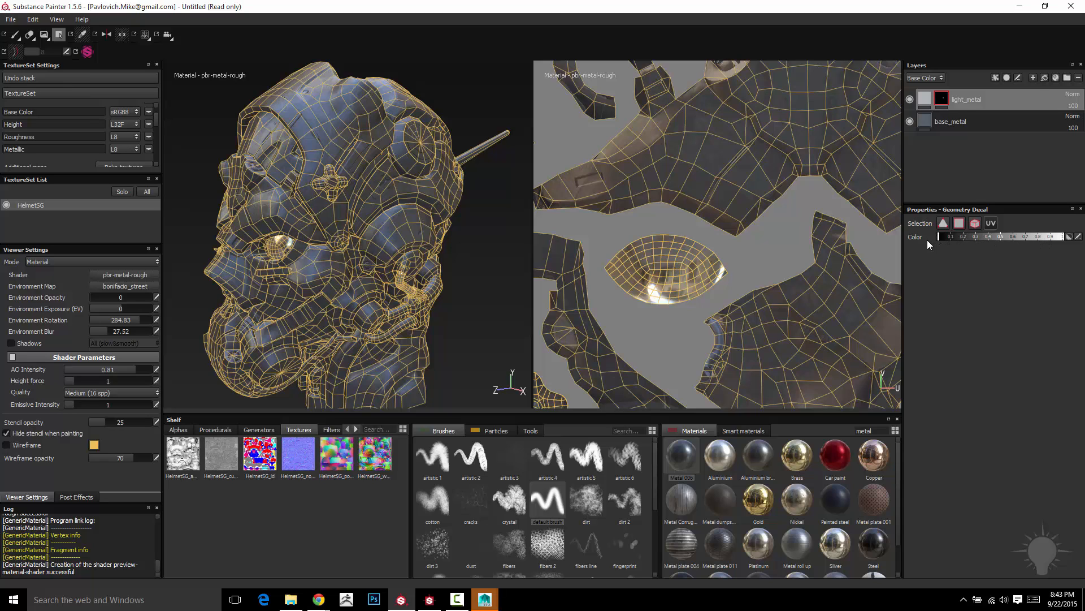
left_click(663, 266)
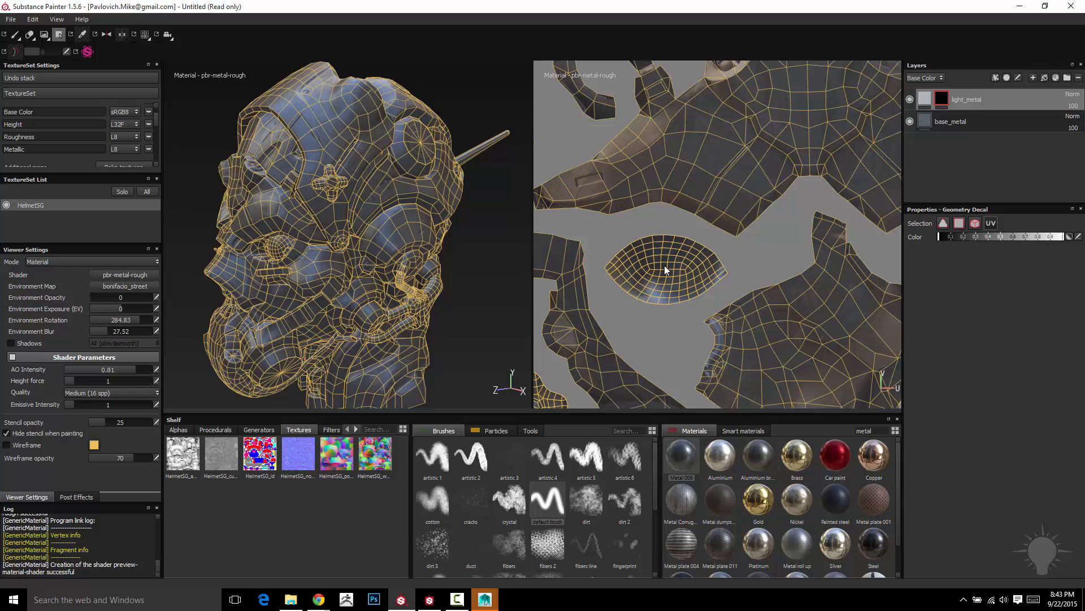
- Refill the eye's UV island with white in the light_metal mask using Geometry Decal
mouse_move(273, 226)
left_mouse_down("alt")
mouse_move(294, 220)
mouse_move(257, 214)
mouse_move(281, 214)
left_mouse_up("alt")
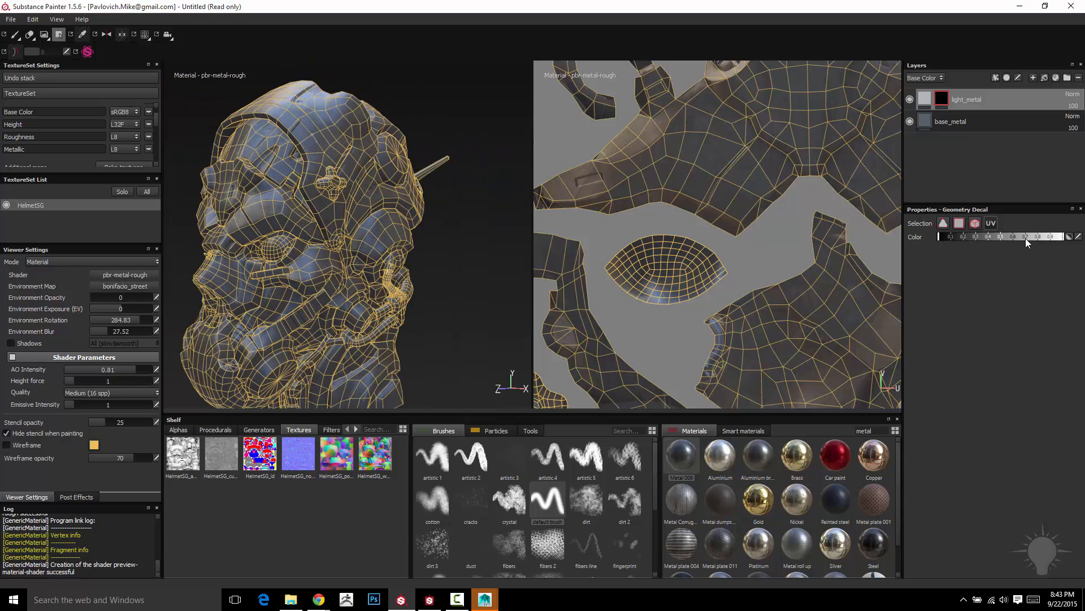
left_click(675, 256)
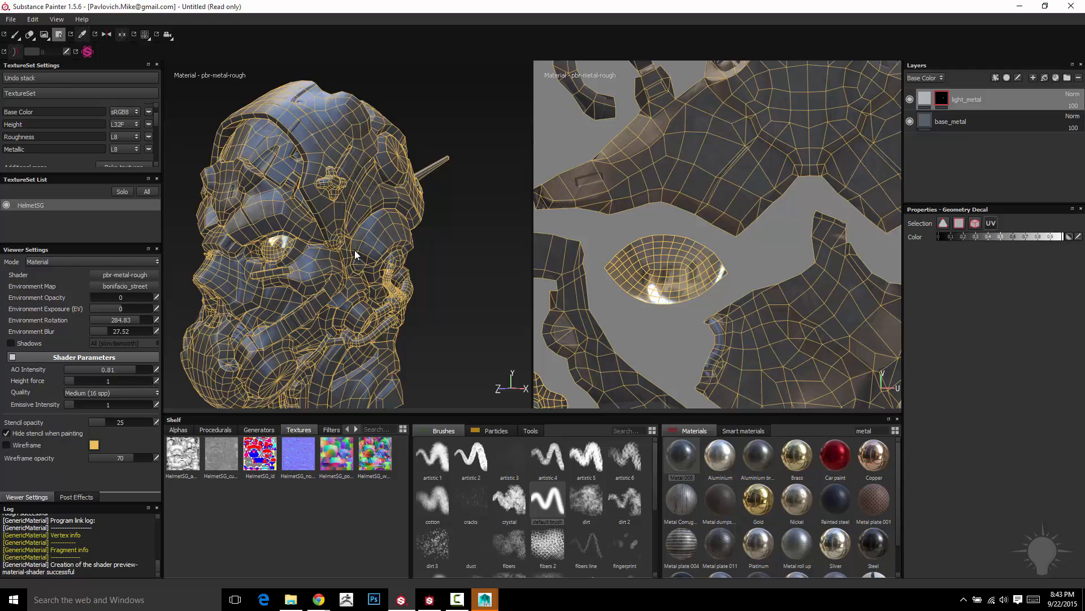
right_click_drag(324, 230, 275, 202, "alt")
middle_click_drag(275, 203, 314, 210, "alt")
mouse_move(314, 211)
left_mouse_down("alt")
mouse_move(352, 211)
mouse_move(325, 214)
left_mouse_up("alt")
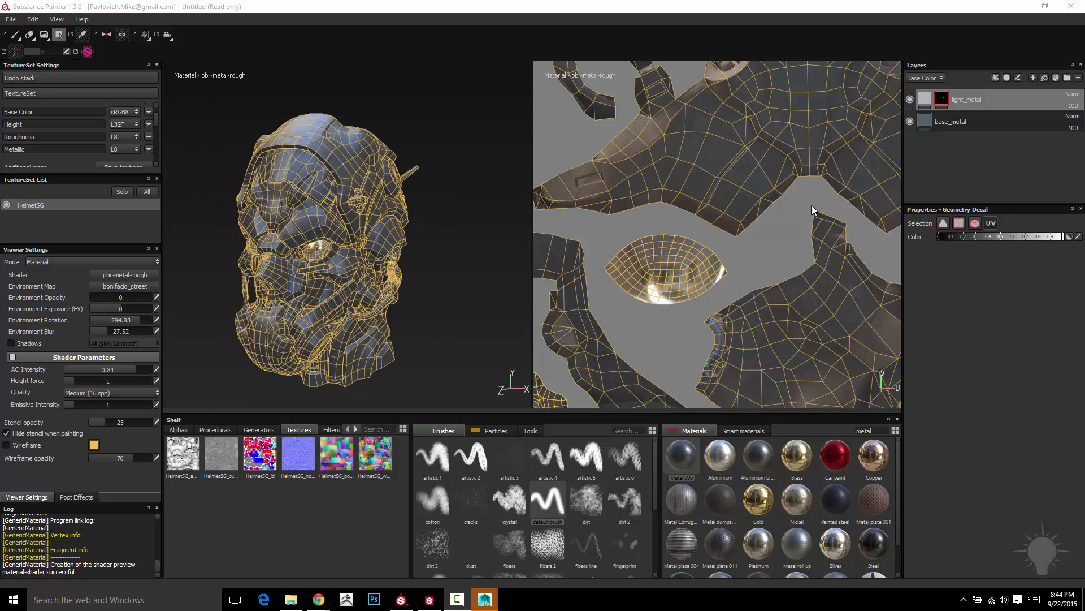
- Show only the 3D view and turn the helmet to a front three-quarter angle
left_click_drag(418, 165, 423, 169, "alt")
left_click(146, 35)
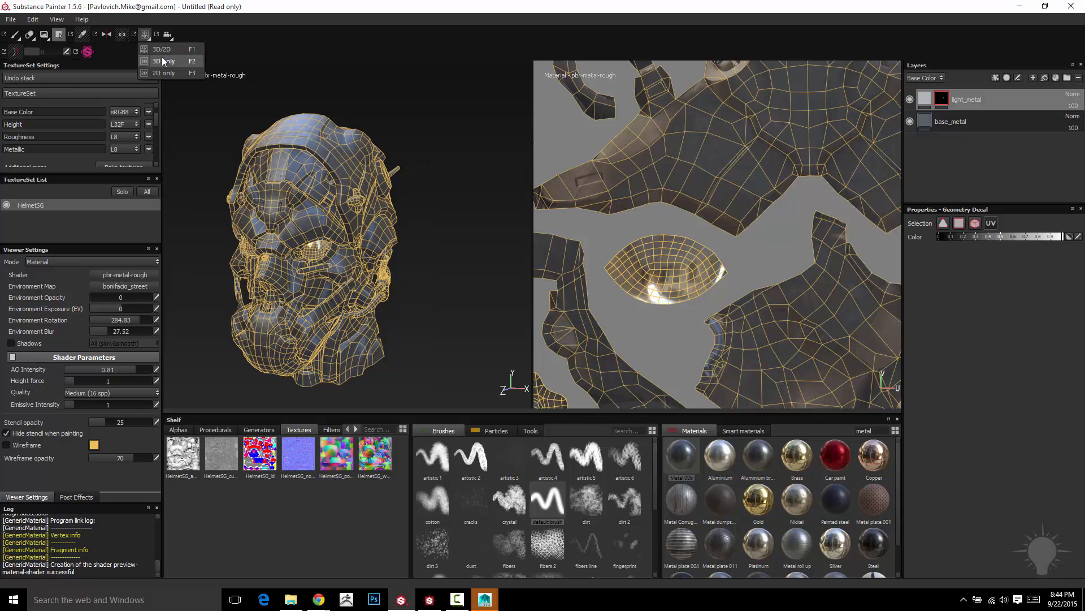
left_click(164, 64)
left_click_drag(584, 228, 600, 232, "alt")
right_click_drag(601, 232, 633, 228, "alt")
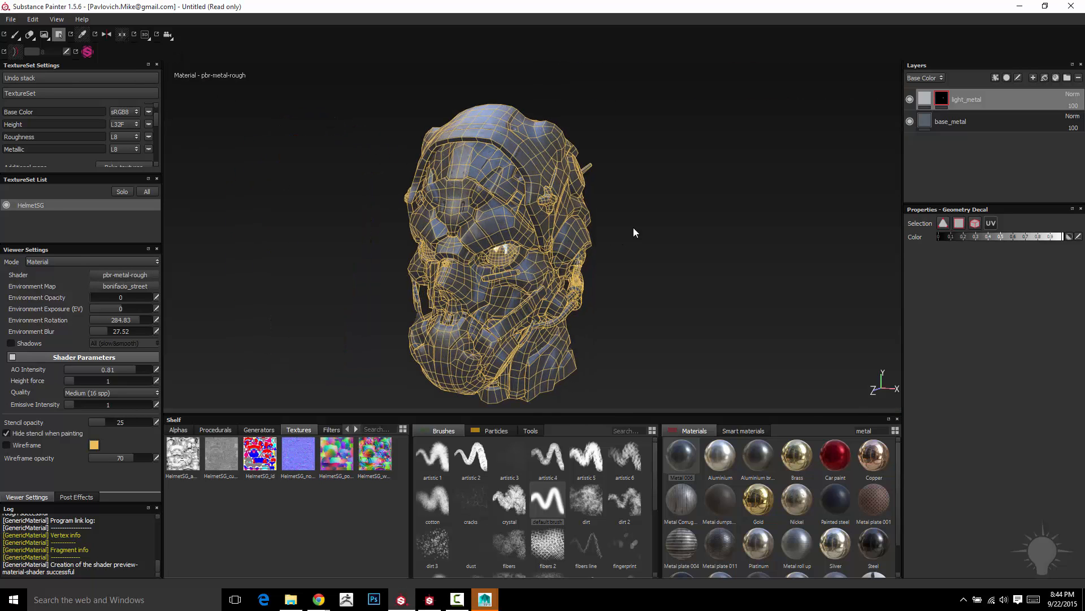
middle_click_drag(633, 227, 651, 207, "alt")
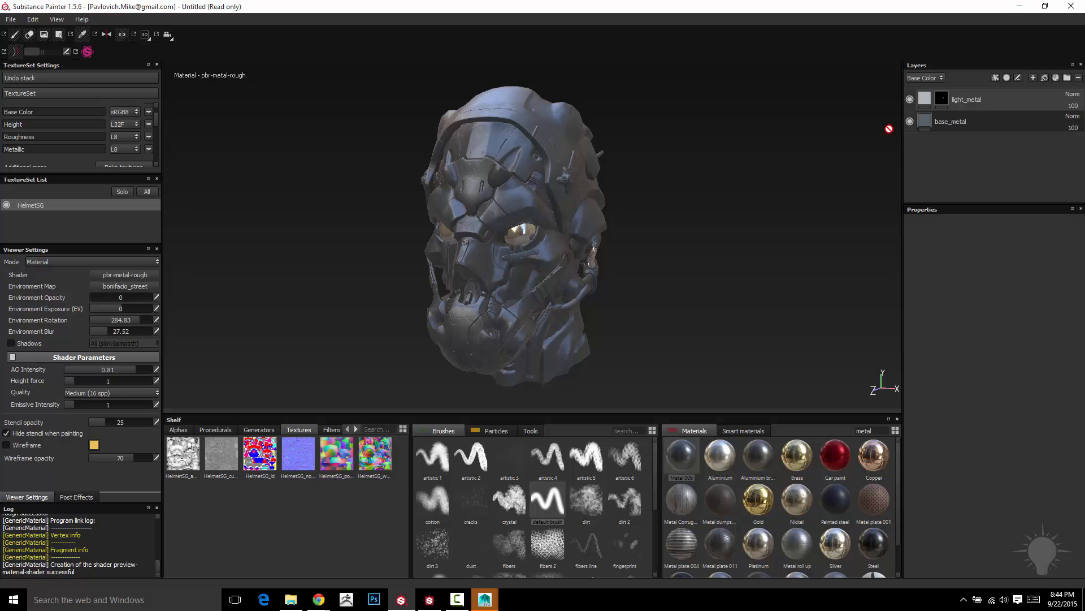
- Remove the mask from the light_metal layer
left_click(944, 98)
right_click(944, 99)
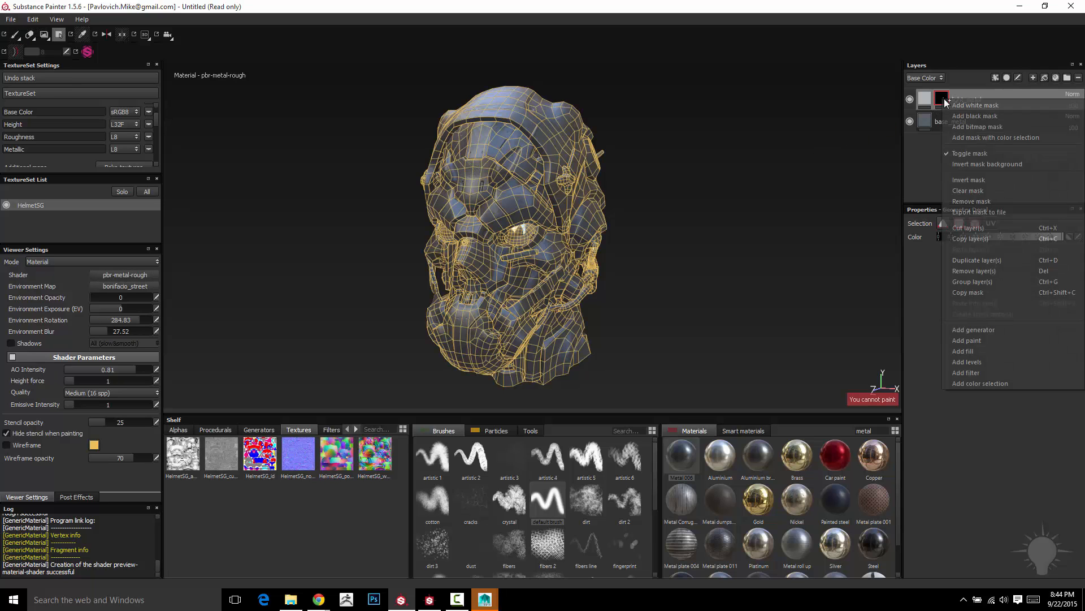
left_click(980, 202)
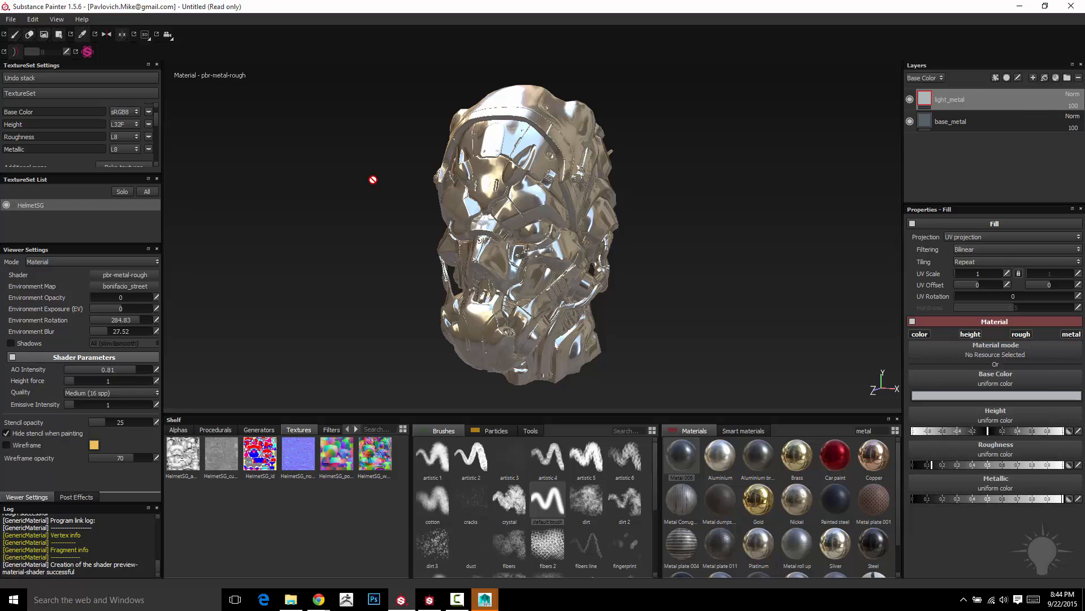
- Add a black mask to the light_metal layer
mouse_move(256, 460)
right_click(945, 98)
left_click(930, 156)
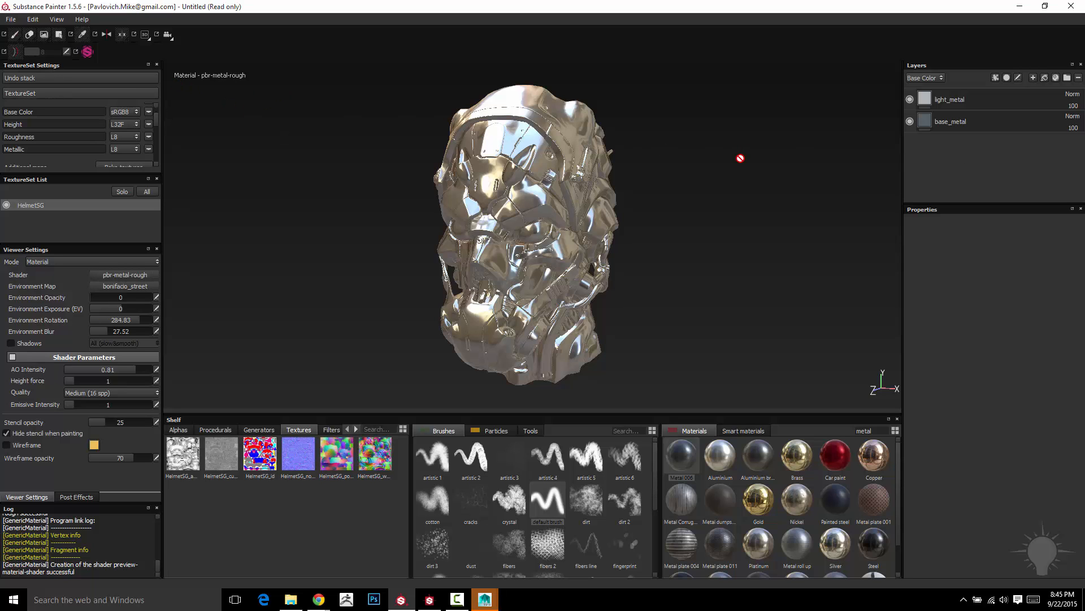
left_click_drag(684, 154, 613, 179, "alt")
left_click(925, 101)
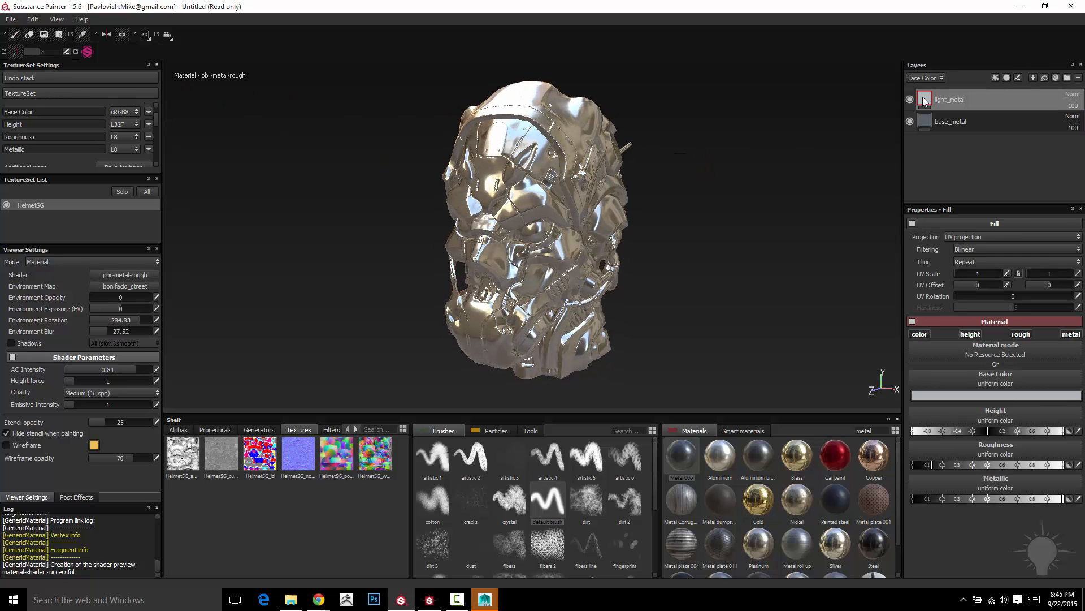
right_click(953, 102)
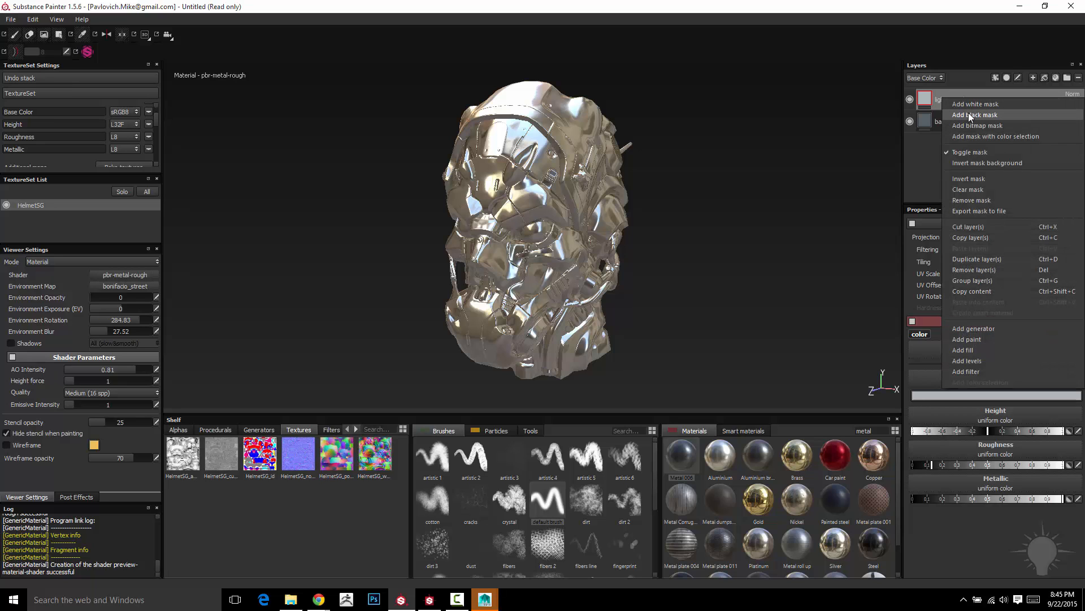
left_click(968, 115)
middle_click_drag(791, 155, 735, 151, "alt")
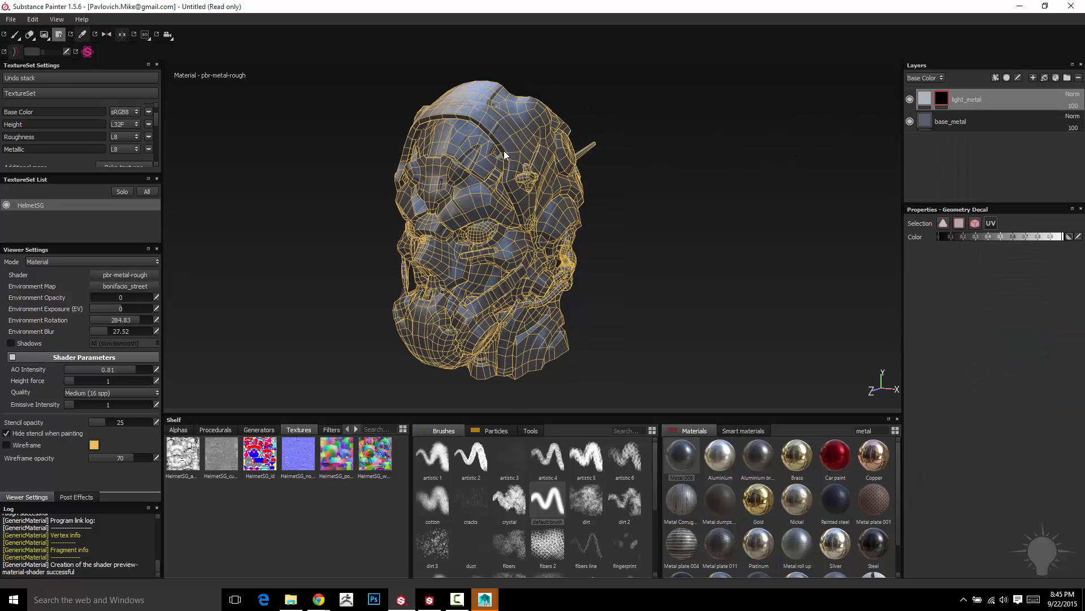
- Switch to the Paint tool and add a Color selection effect to the light_metal mask
left_click(16, 35)
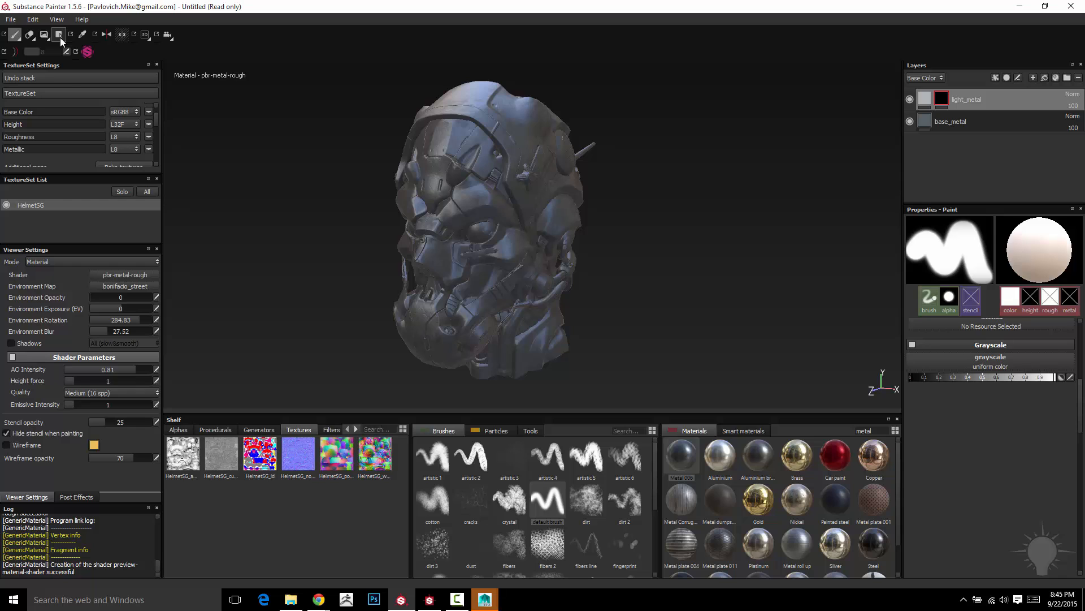
left_click_drag(580, 184, 691, 180, "alt")
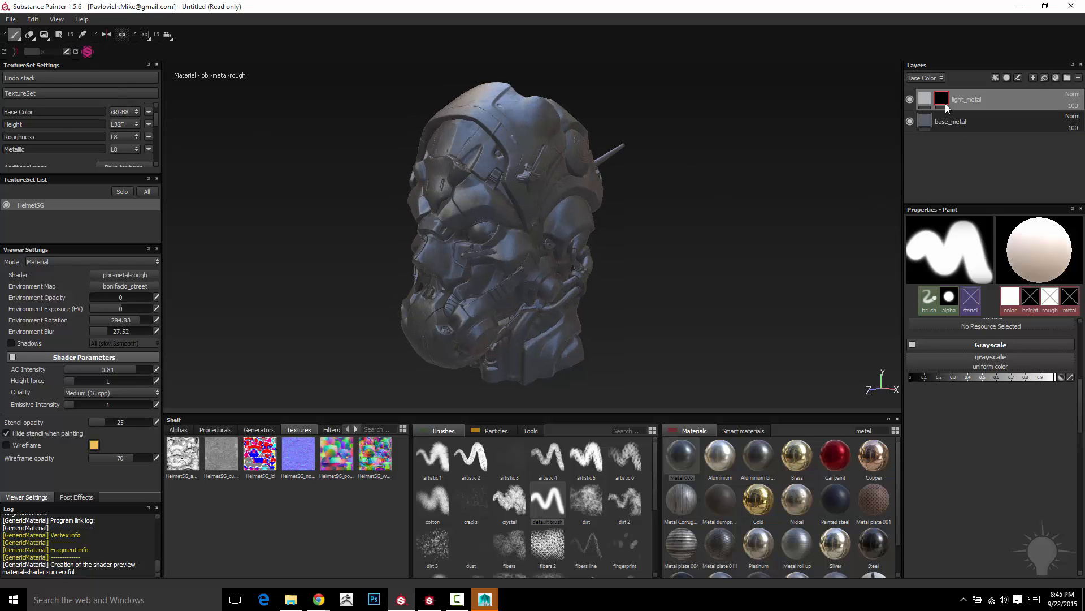
mouse_move(946, 102)
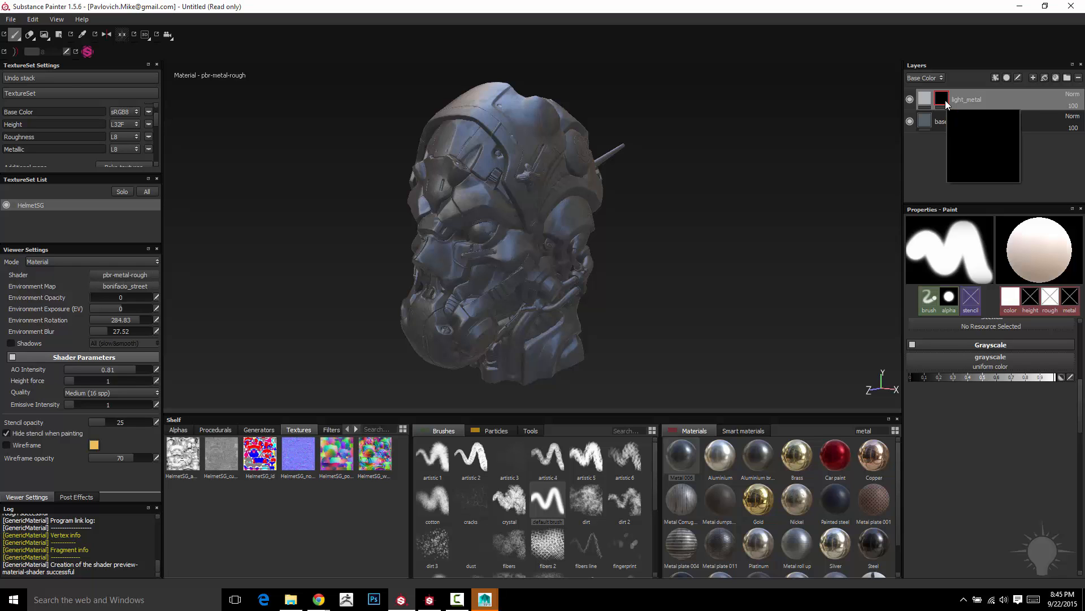
right_click(946, 100)
left_click(979, 386)
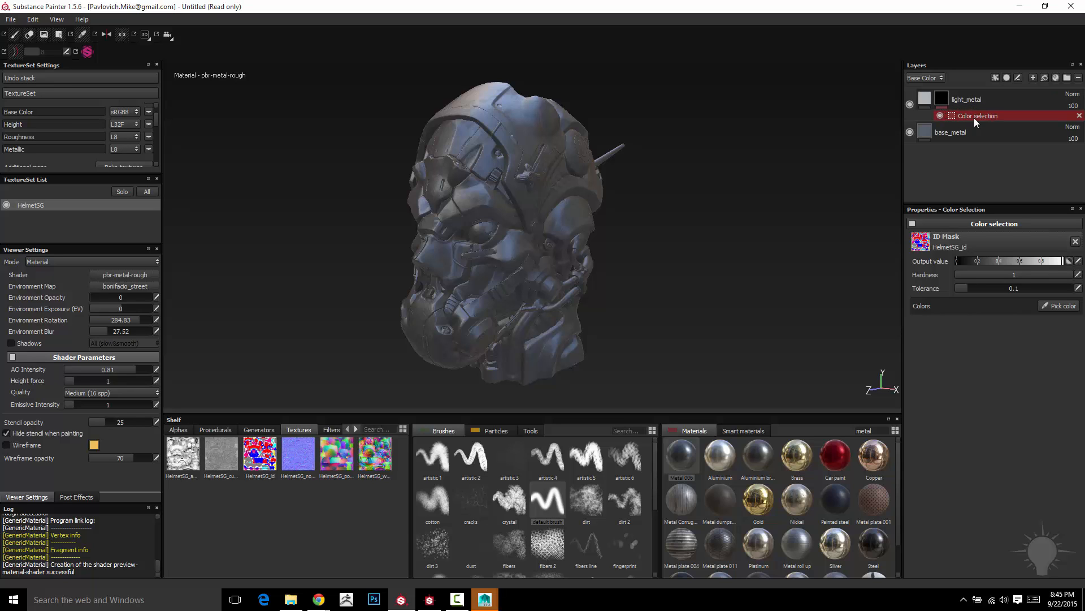
left_click(995, 77)
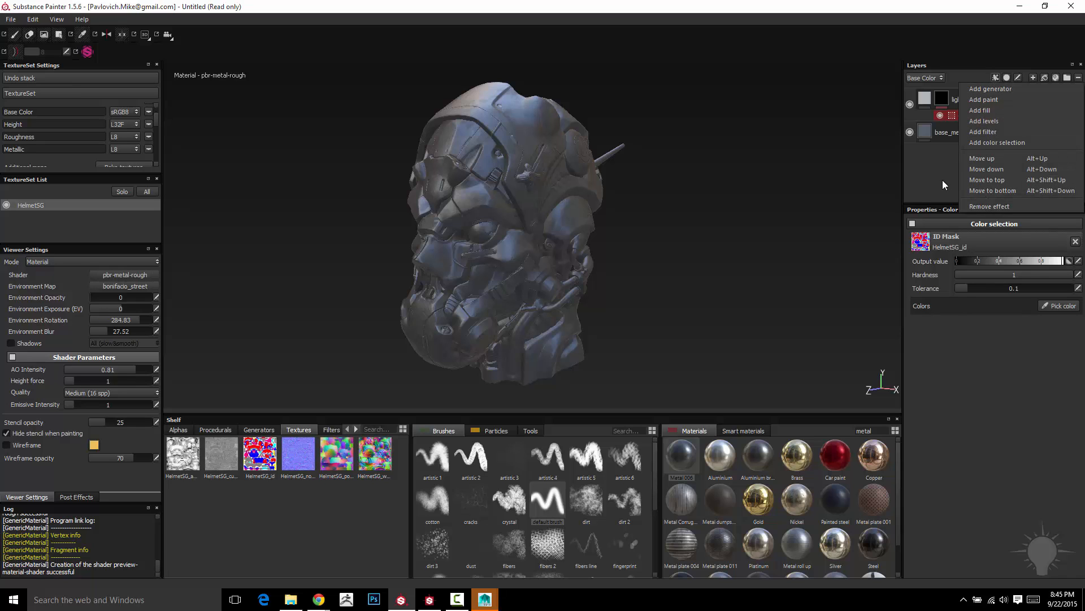
left_click(921, 163)
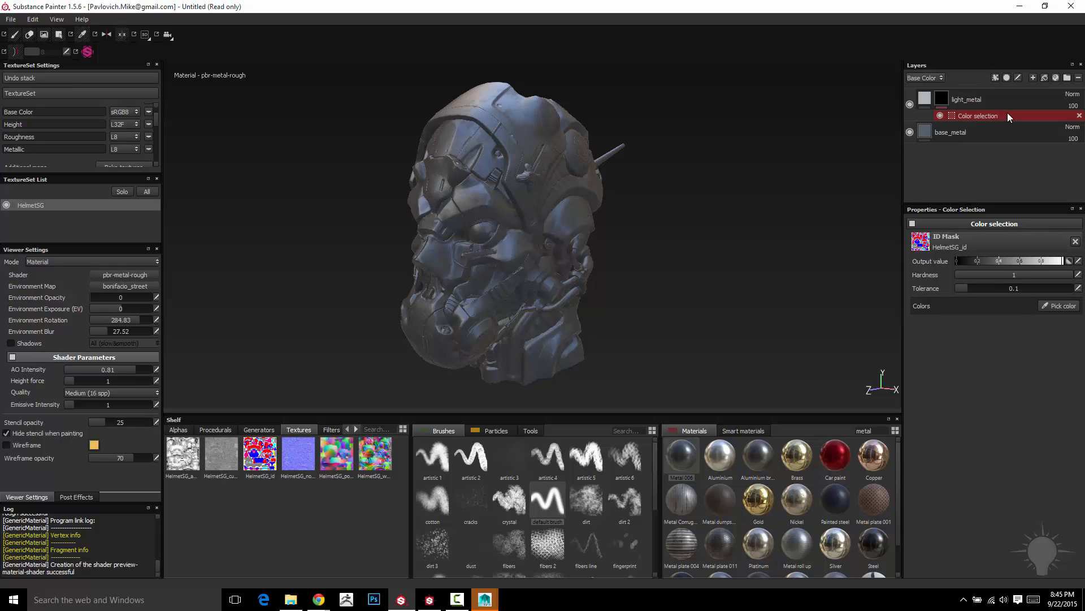
- Pick the cyan ID color (R 0, G 254, B 254) from the helmet's side disc for the mask's Color selection
left_click(925, 100)
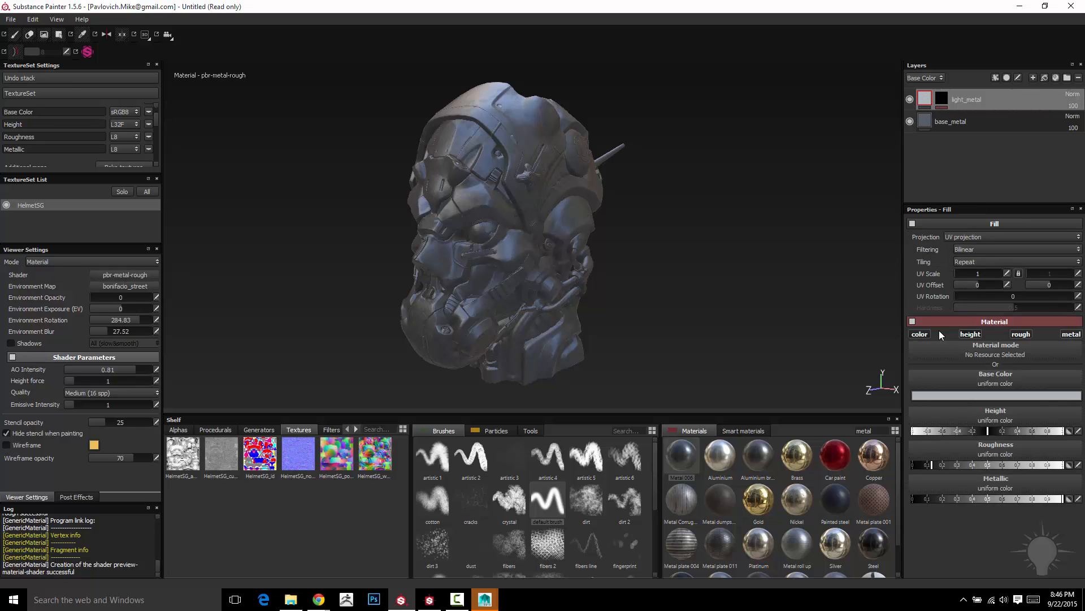
left_click(941, 100)
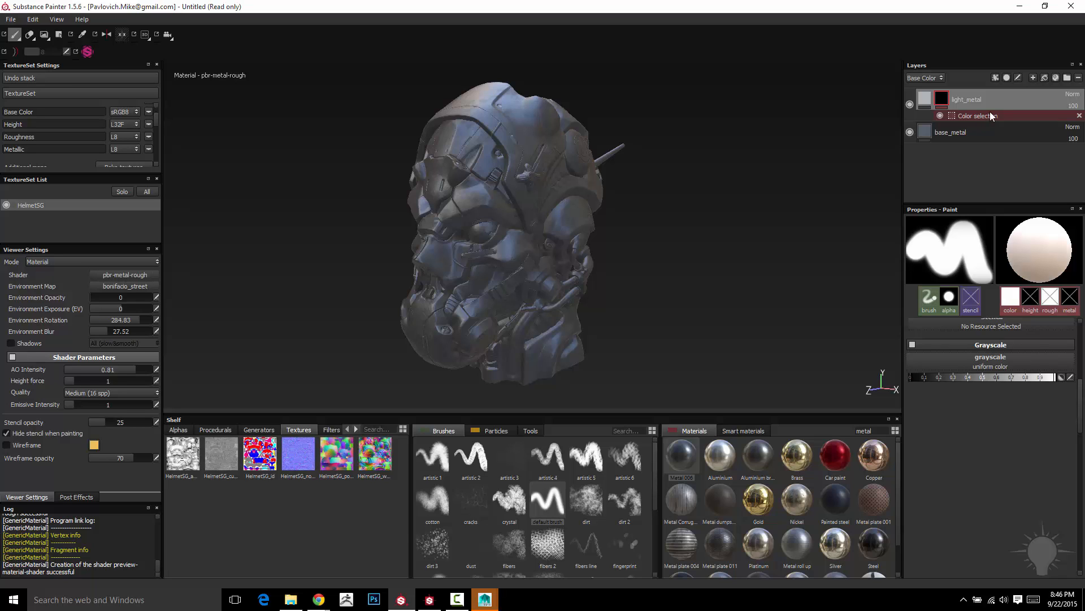
left_click(972, 116)
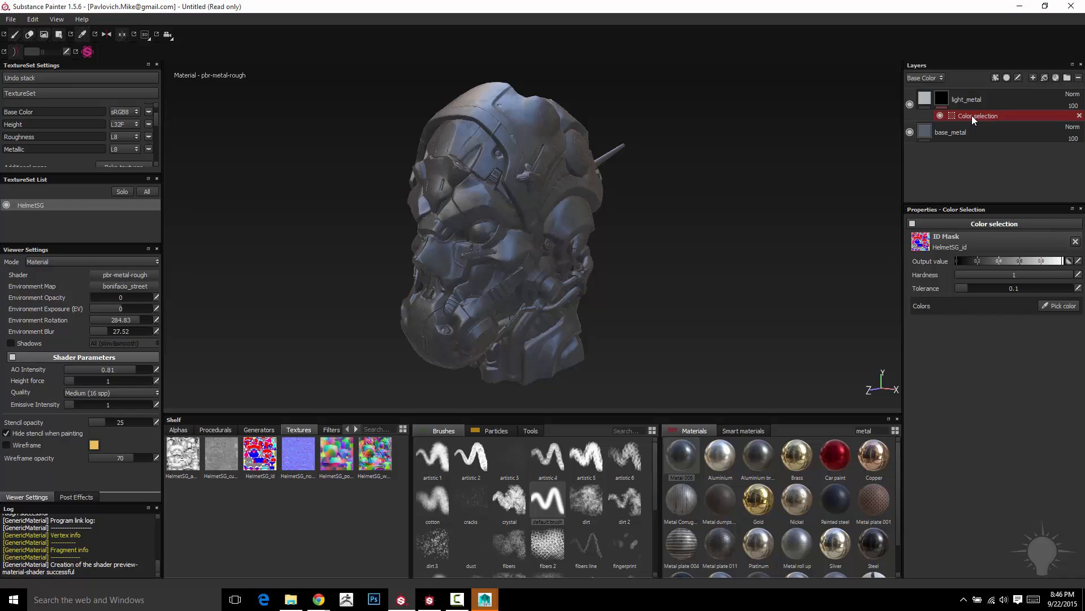
left_click(1064, 309)
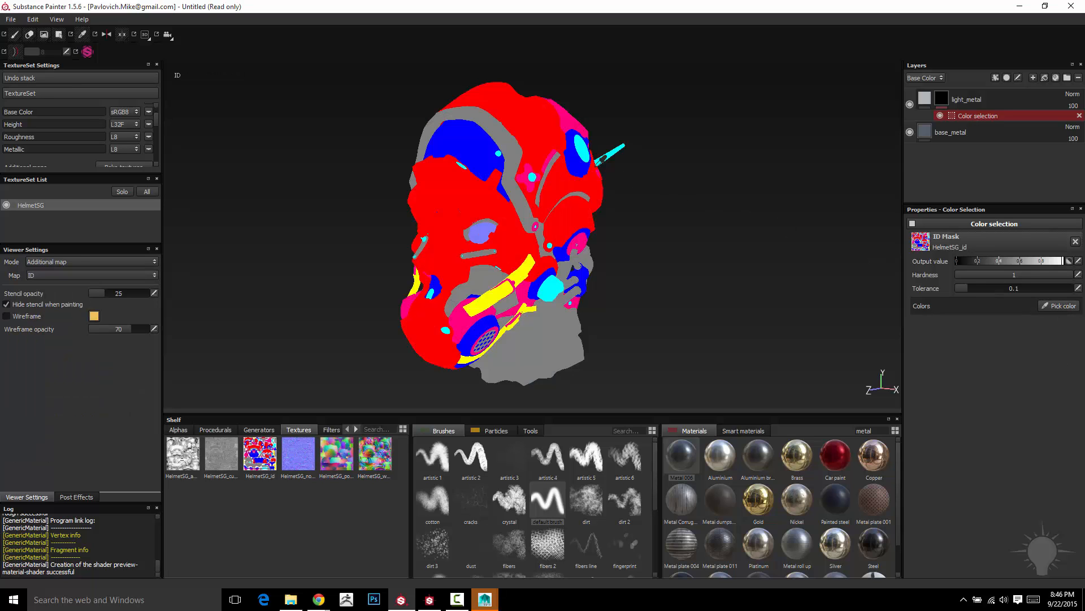
left_click(586, 145)
left_click_drag(783, 260, 754, 283, "alt")
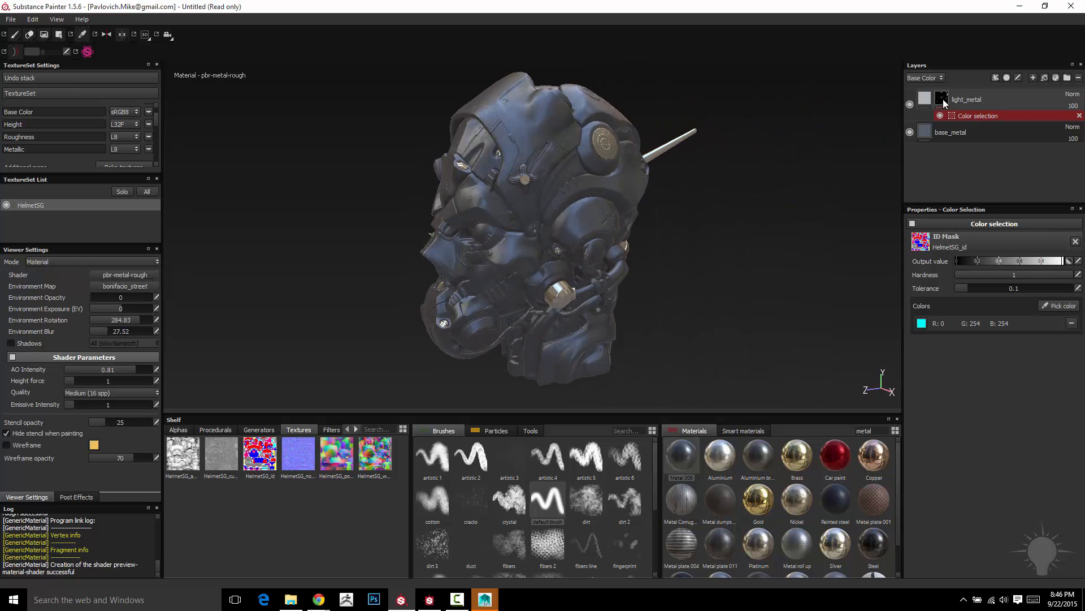
mouse_move(943, 100)
left_click_drag(823, 124, 806, 149, "alt")
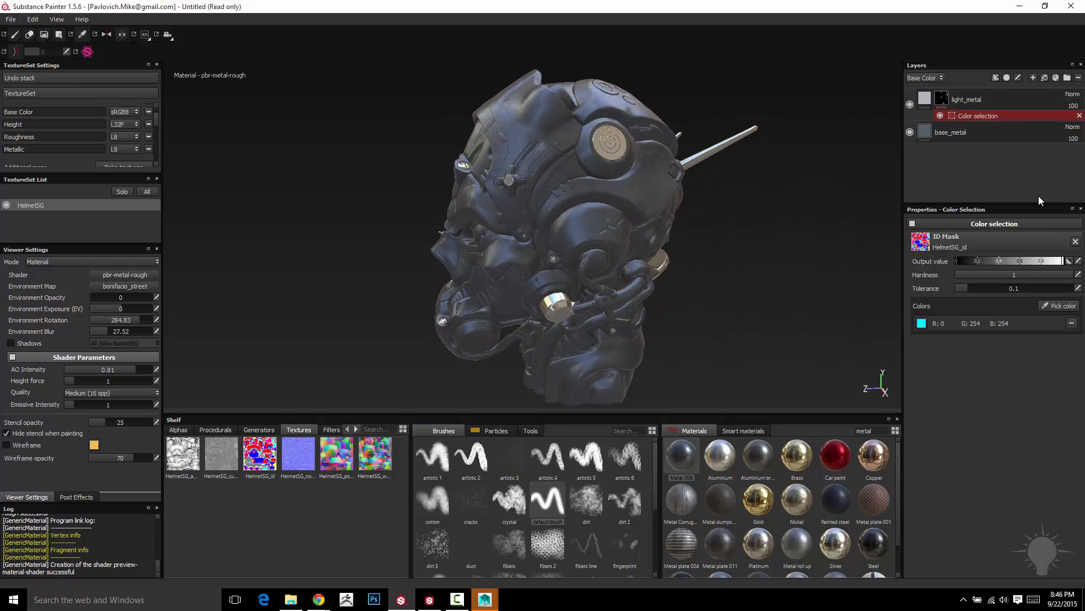
- Review the light_metal layer's fill and mask properties, and return to the mask's Color selection effect
left_click(1079, 115)
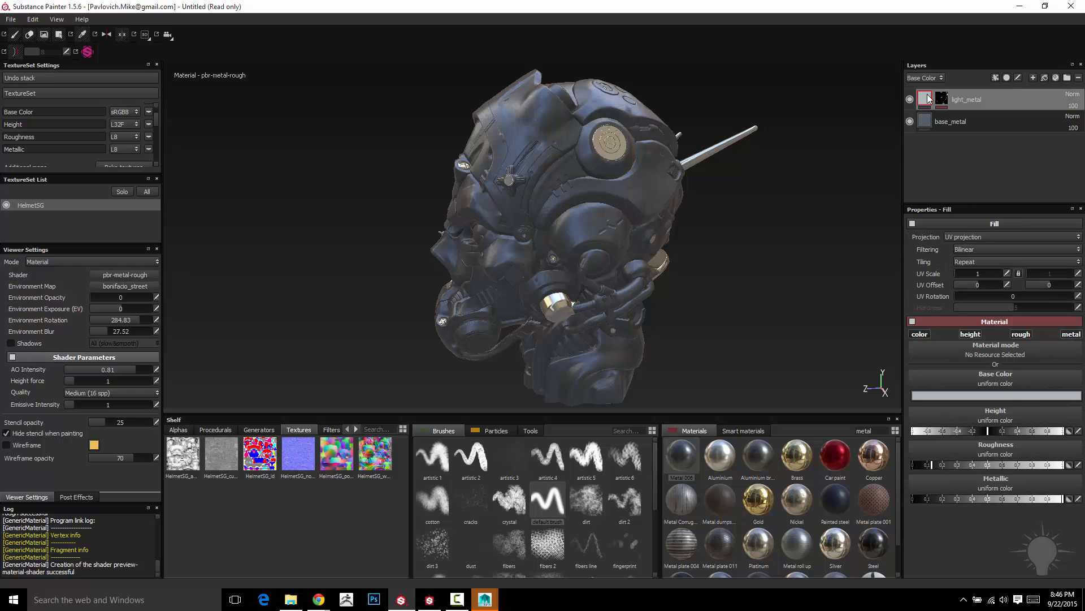
mouse_move(1079, 117)
left_mouse_down()
mouse_move(1033, 115)
mouse_move(1081, 118)
left_mouse_up()
left_click_drag(775, 218, 667, 231, "alt")
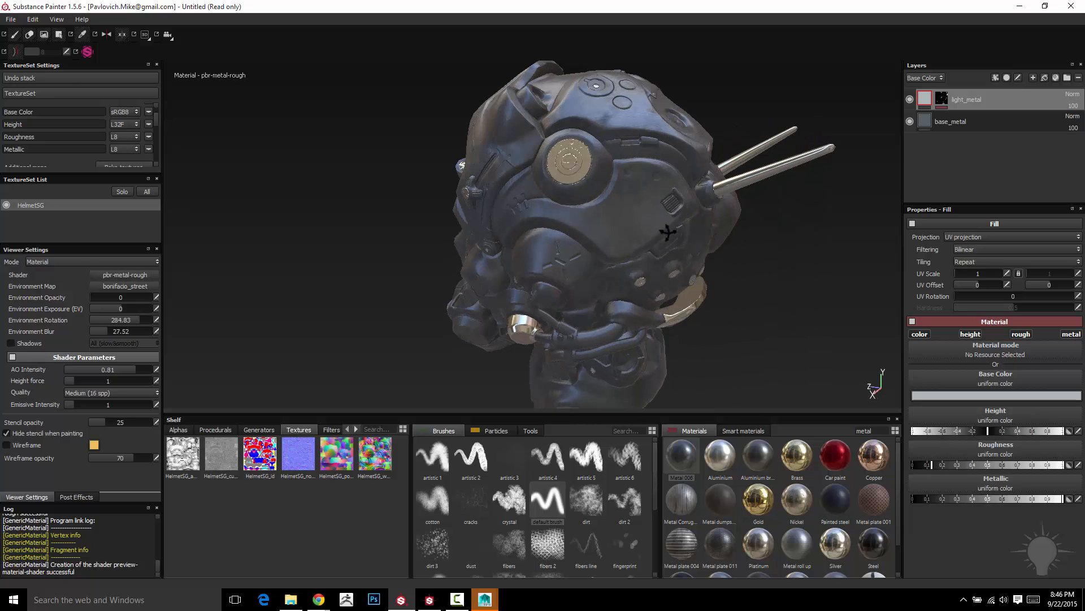
left_click(943, 101)
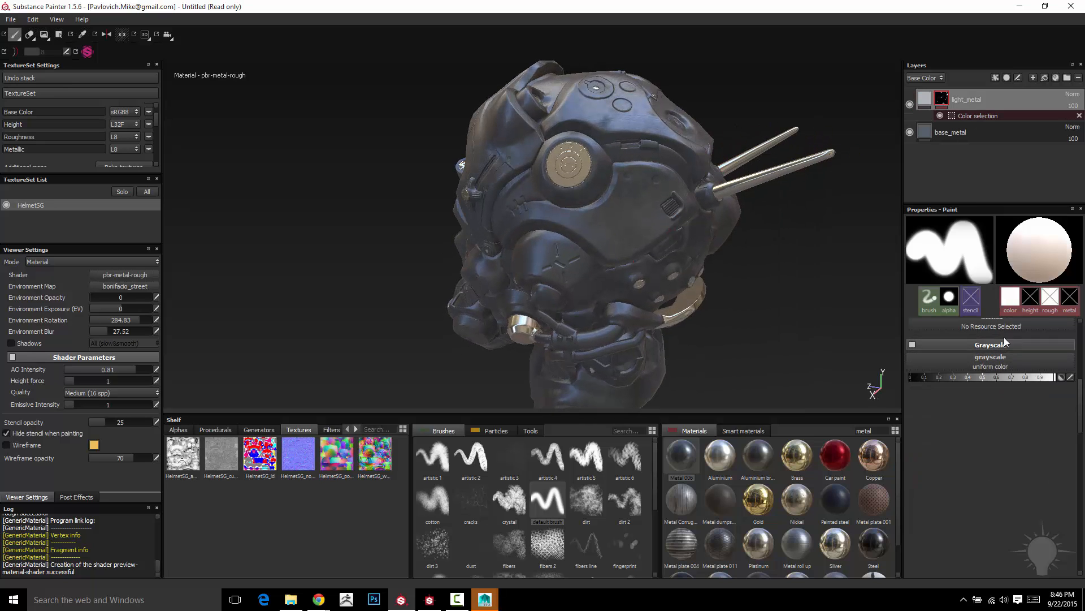
left_click_drag(760, 269, 805, 233, "alt")
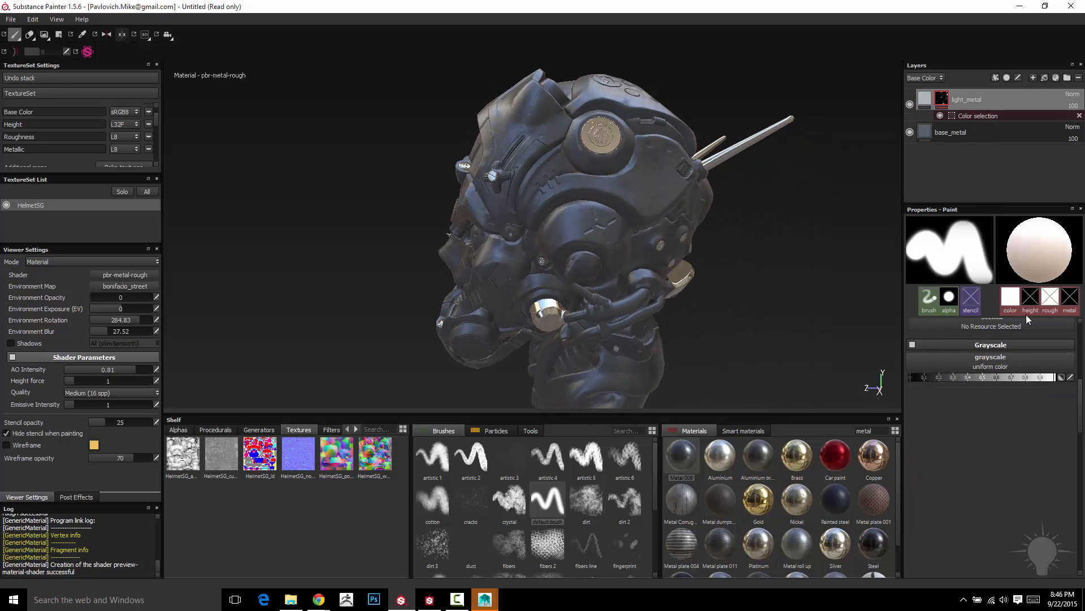
left_click(971, 114)
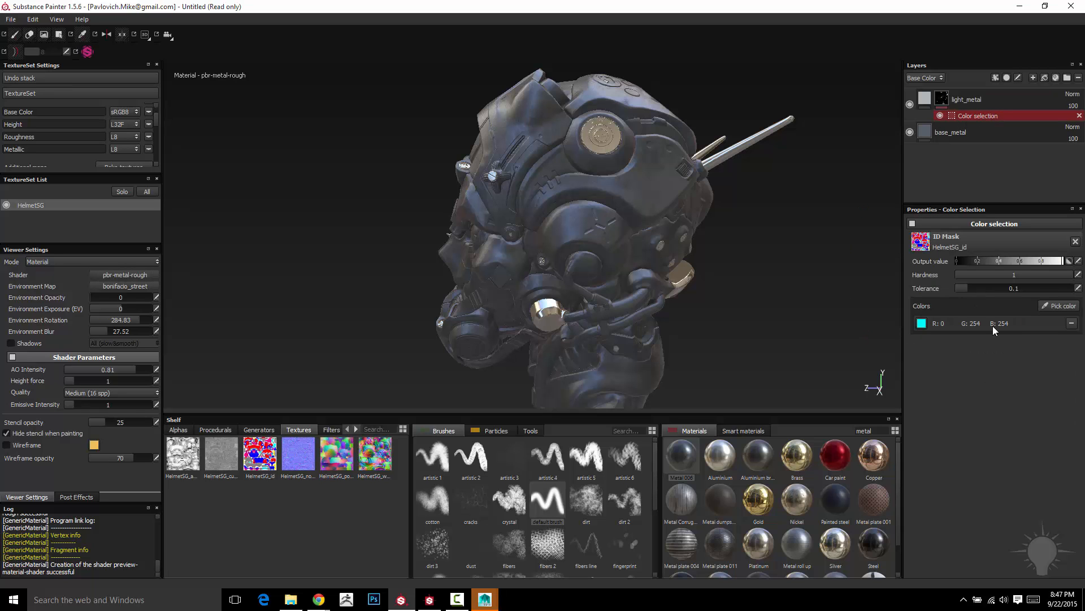
- Add the blue ID color (R 0, G 0, B 255) from the helmet's forehead panel to the light_metal mask's Color selection
left_click_drag(695, 303, 744, 310, "alt")
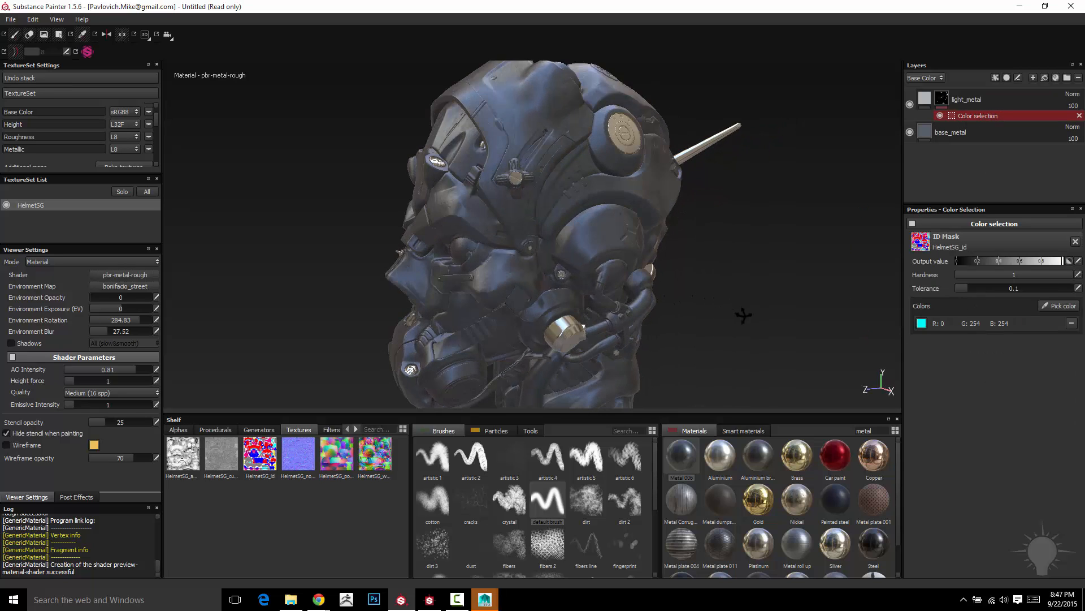
left_click(1059, 306)
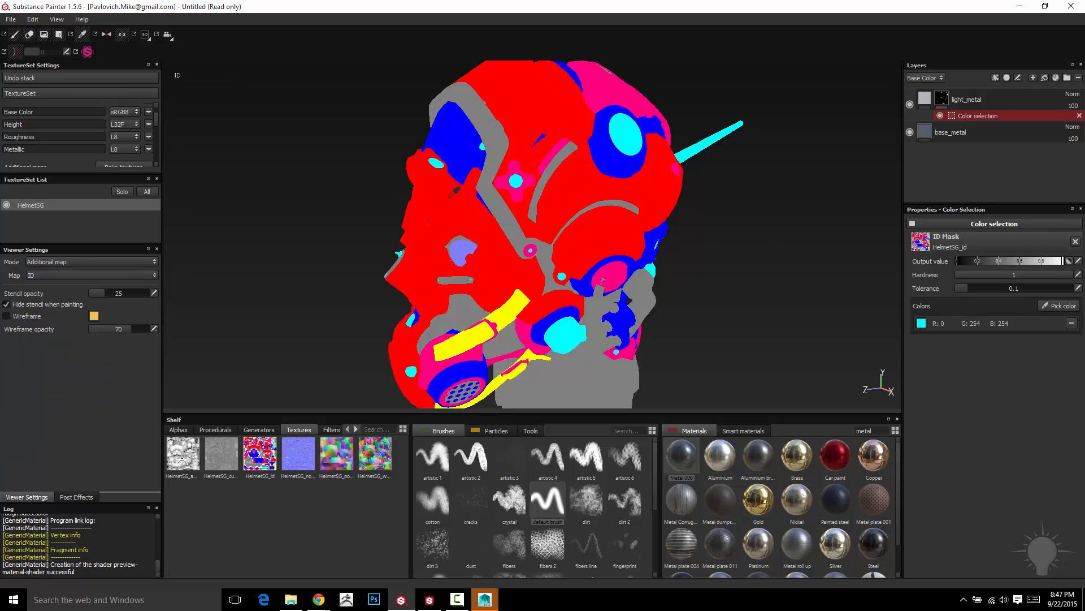
left_click(460, 124)
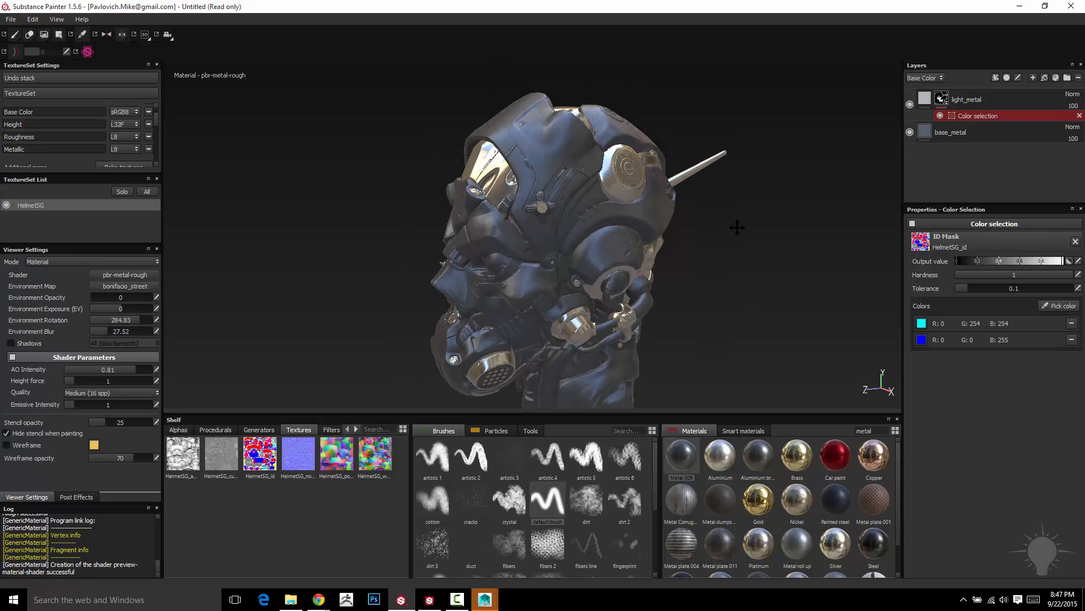
- Check the light metal coverage around the helmet and remove the blue color from the mask's Color selection
middle_click_drag(737, 228, 709, 184, "alt")
left_click_drag(671, 227, 712, 236, "alt")
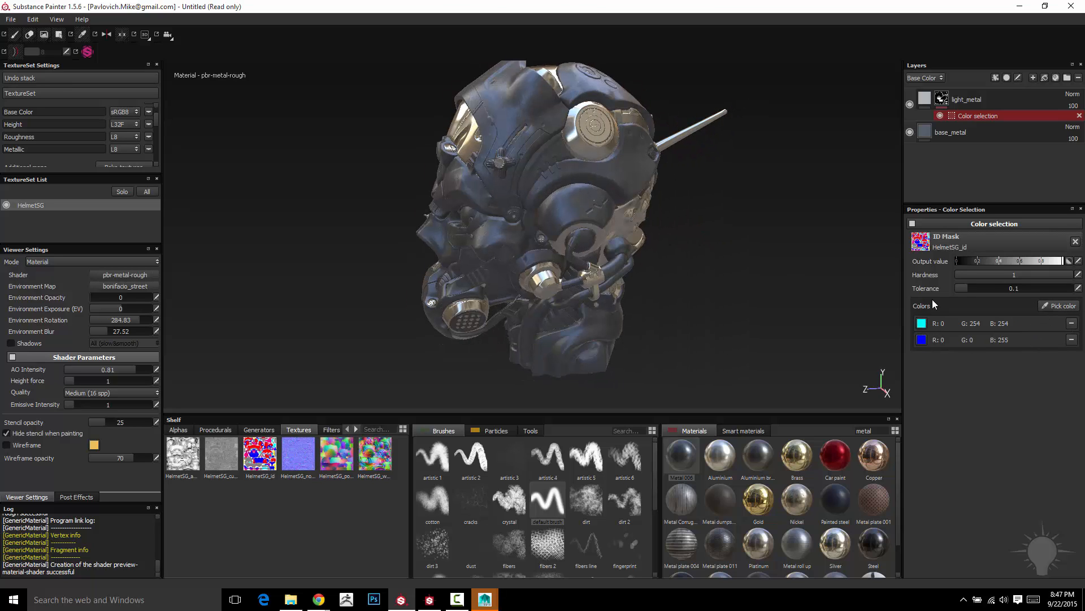
left_click_drag(725, 243, 806, 243, "alt")
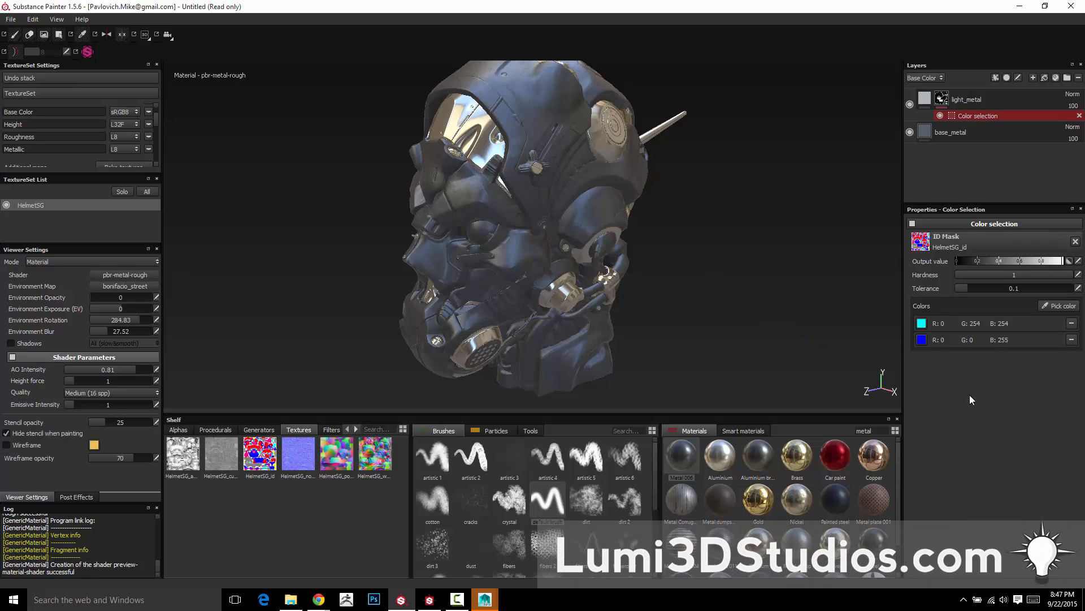
left_click(1071, 339)
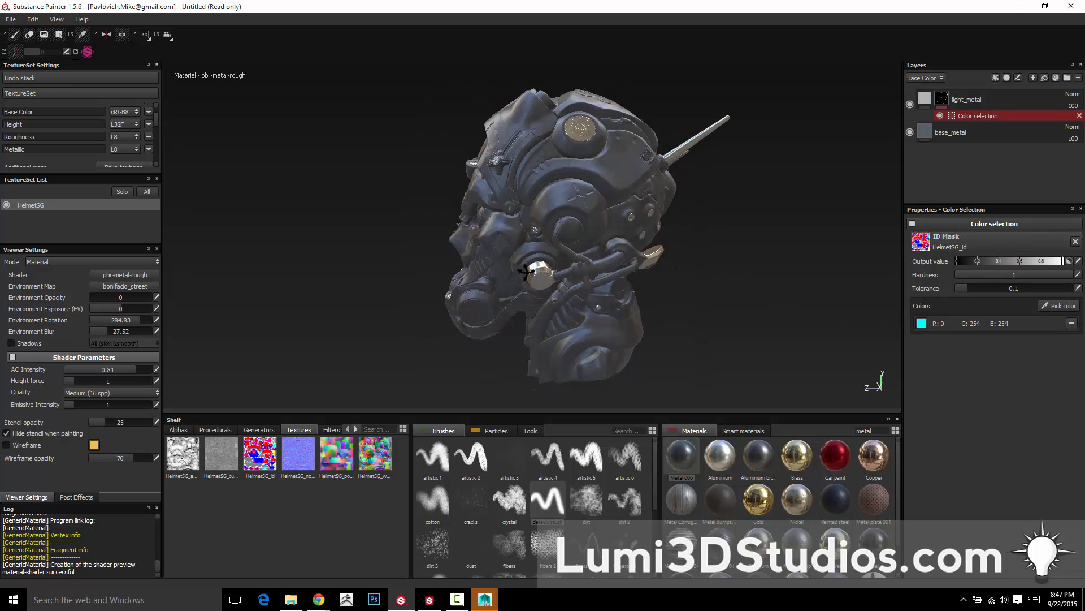